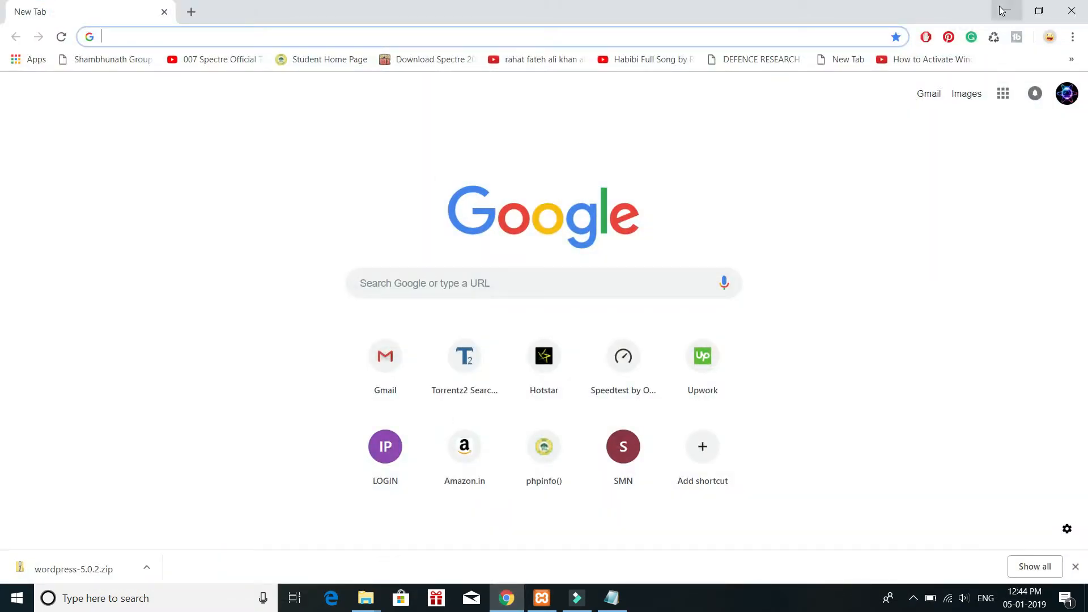
left_click(1005, 11)
right_click(372, 116)
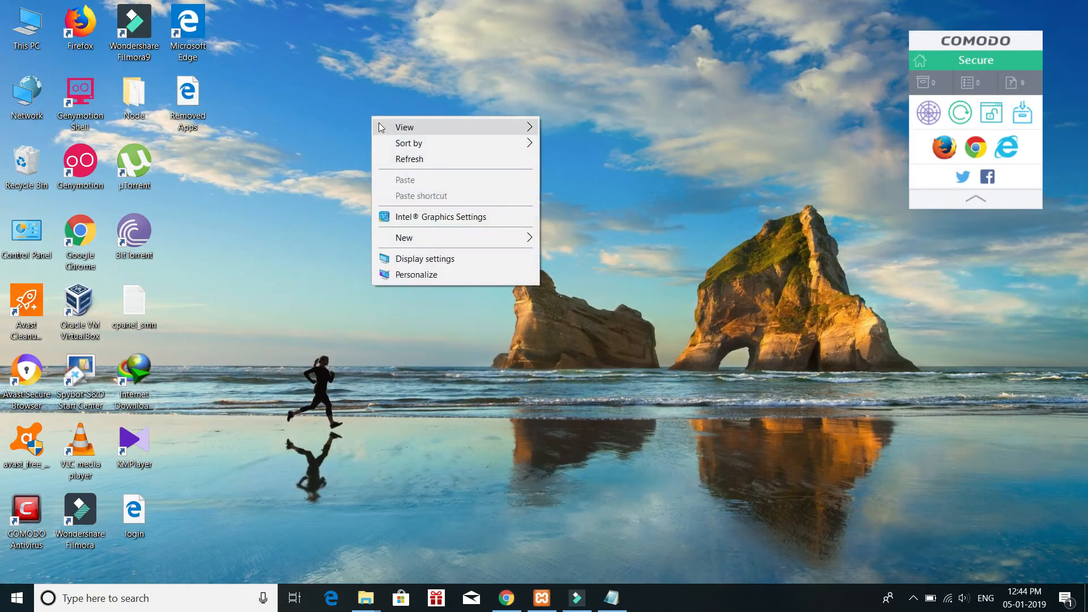
left_click(415, 165)
right_click(373, 136)
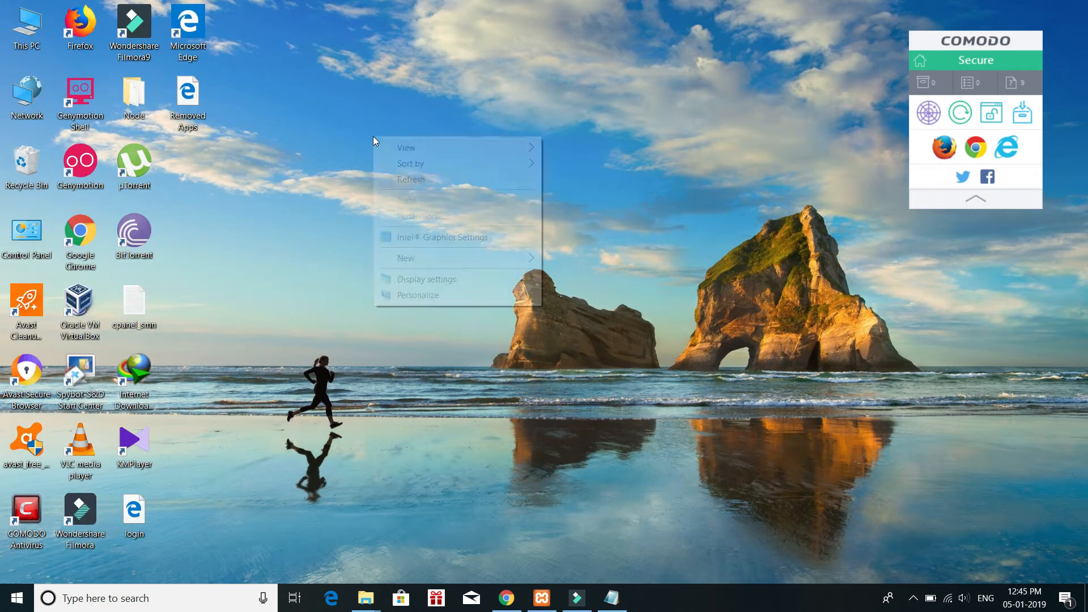
left_click(400, 180)
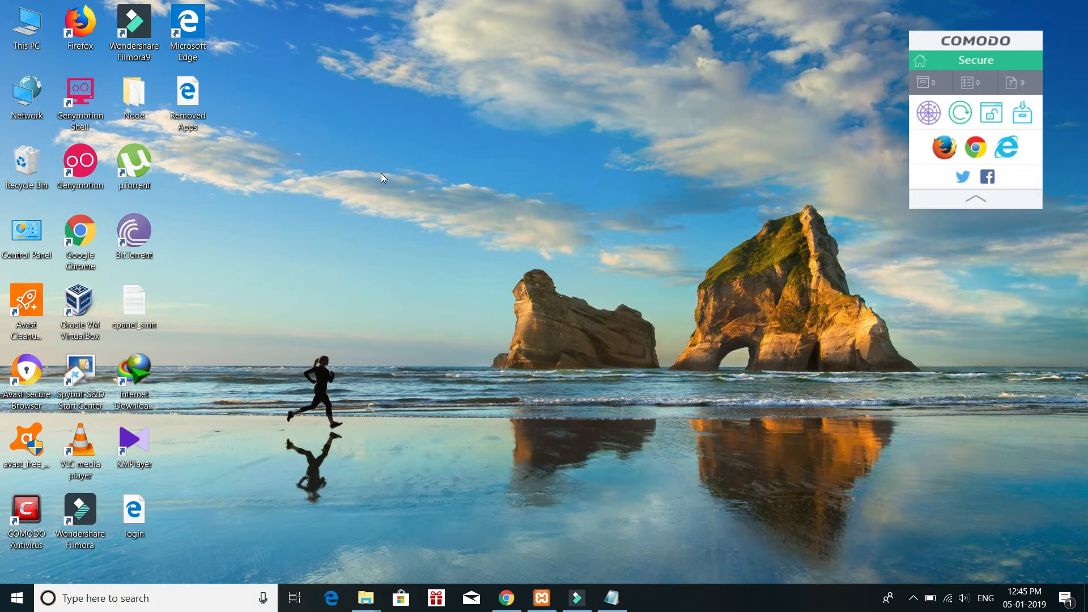
right_click(381, 173)
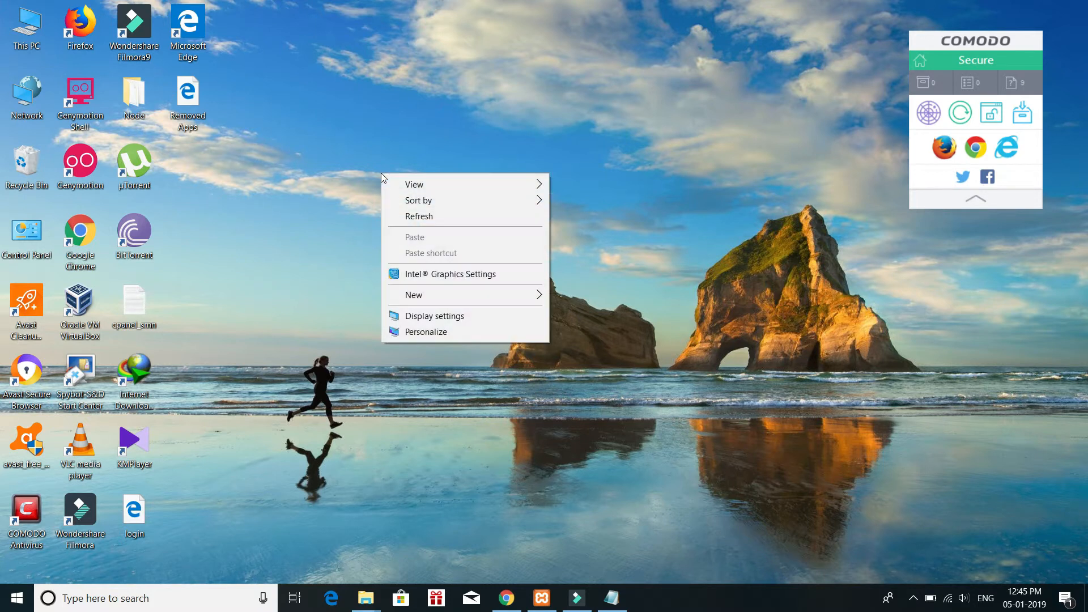
left_click(419, 214)
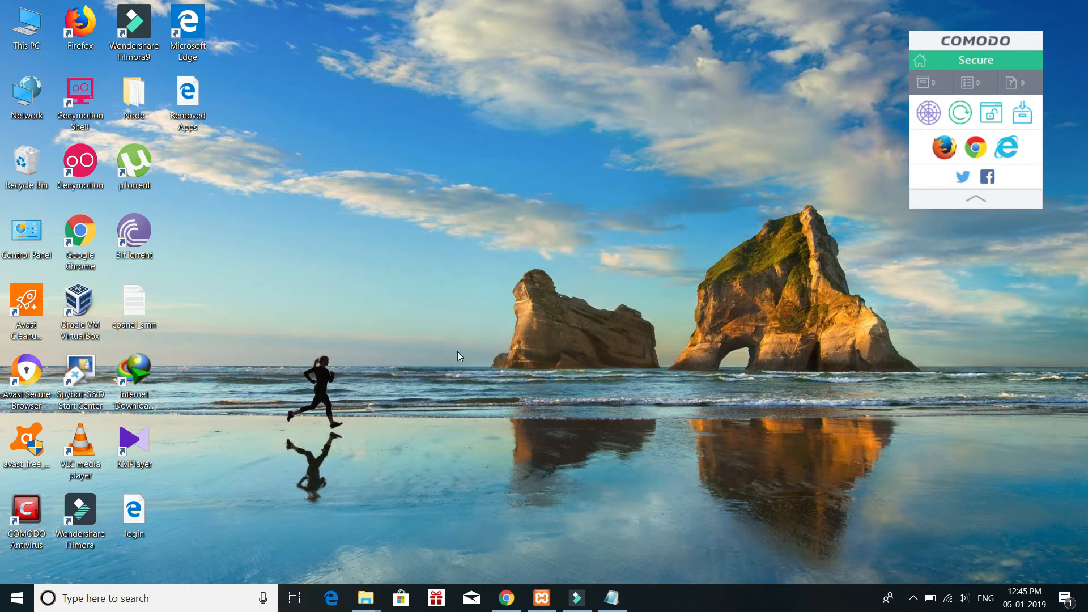
Step: Switch to Chrome, search the web for "wordpress wiki" and look through the WordPress article on Wikipedia
left_click(507, 598)
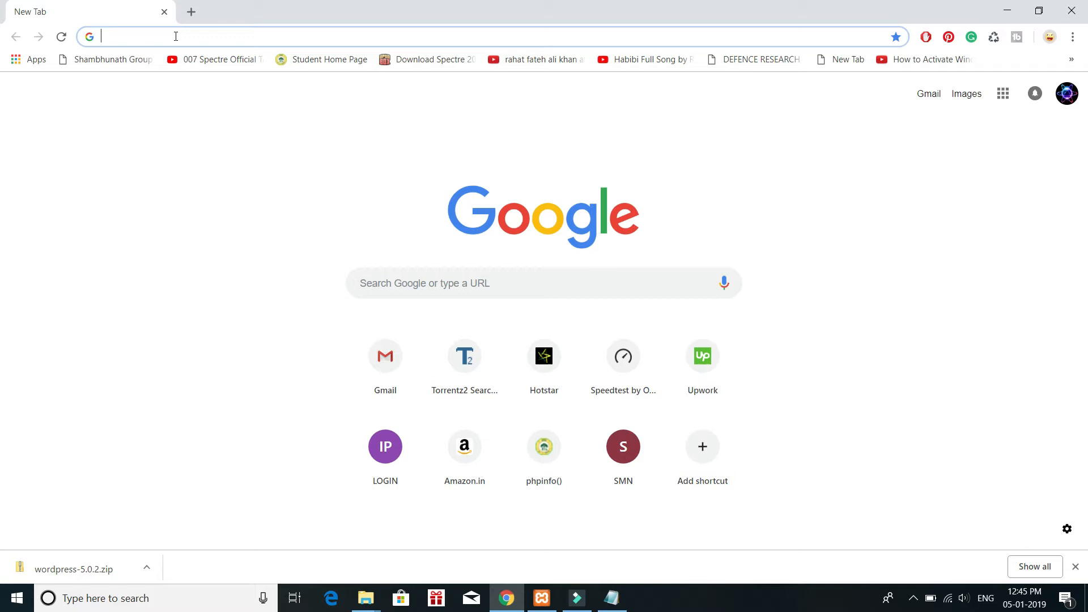
type("worl")
key("BackSpace")
type("dpre")
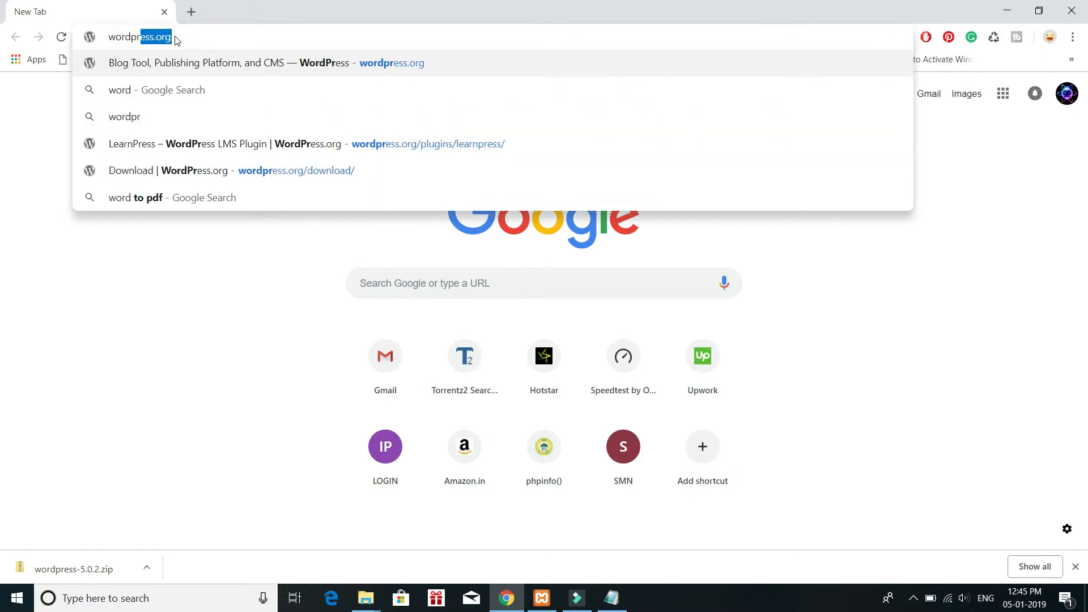
type("ss")
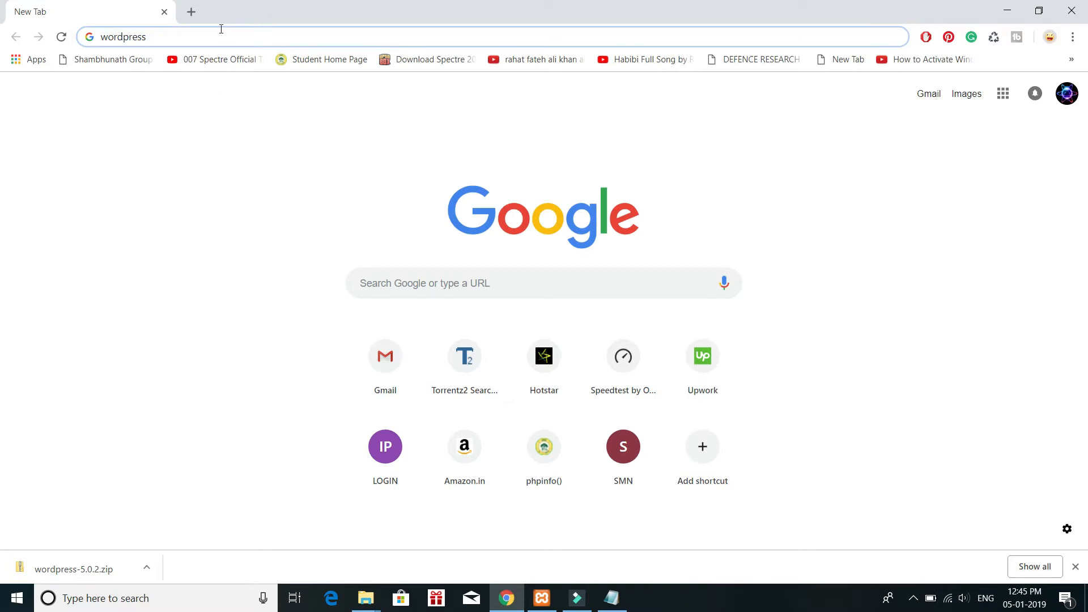
type(" wiki")
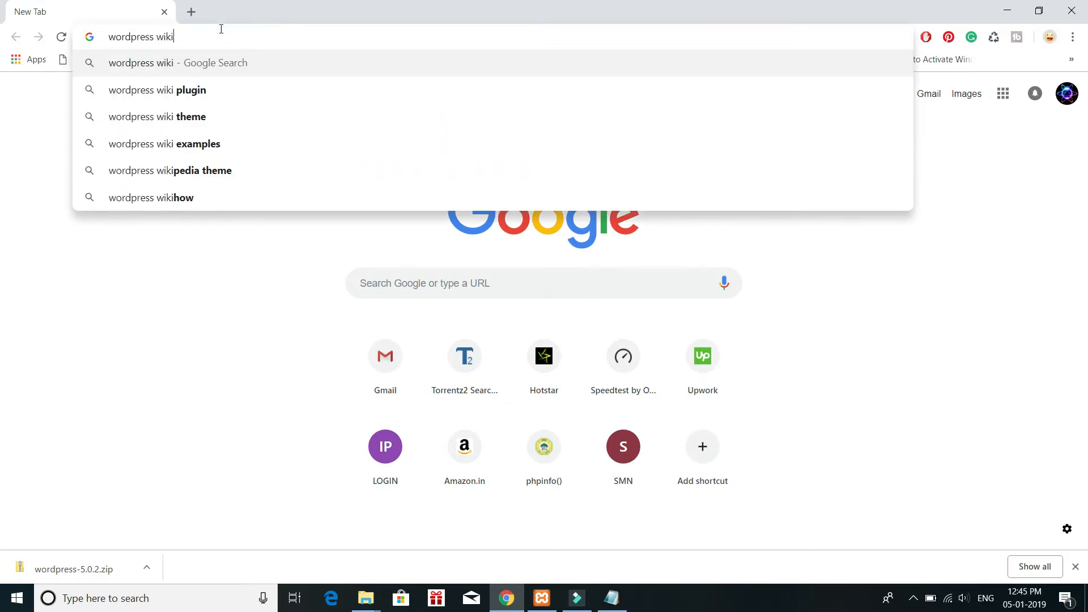
key("Return")
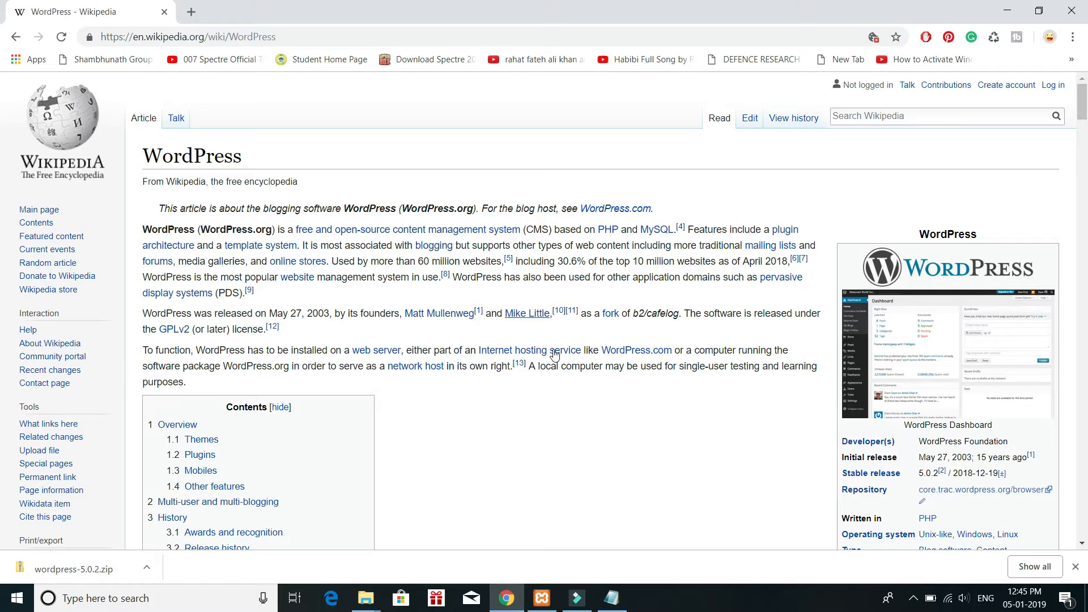
scroll(553, 357, "down", 3)
scroll(578, 341, "down", 1)
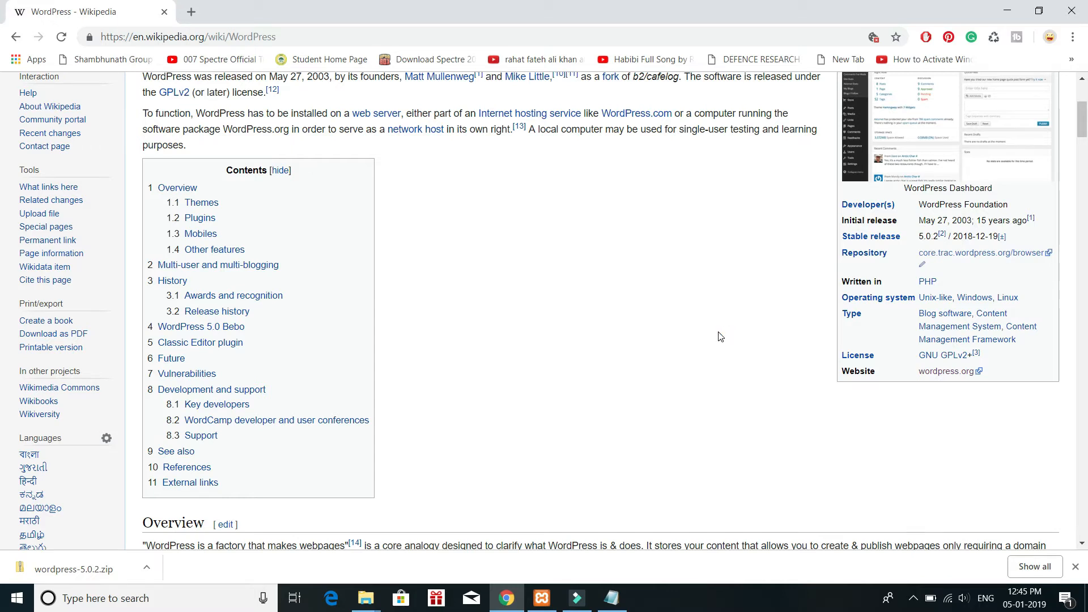
scroll(720, 337, "up", 4)
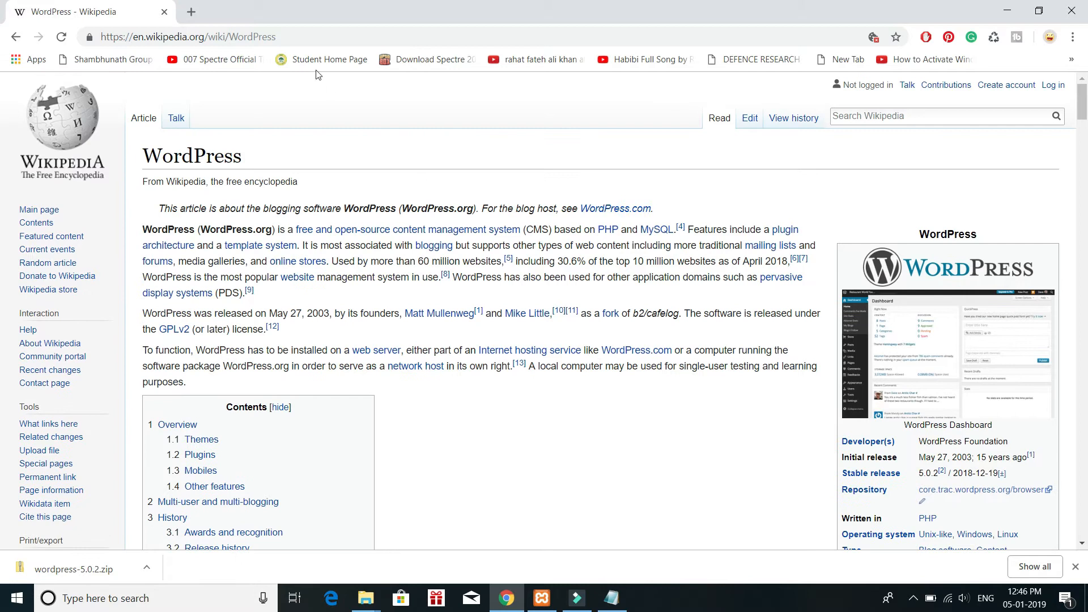
Step: Open wordpress.org in a new browser tab and go to its Get WordPress download page
left_click(191, 11)
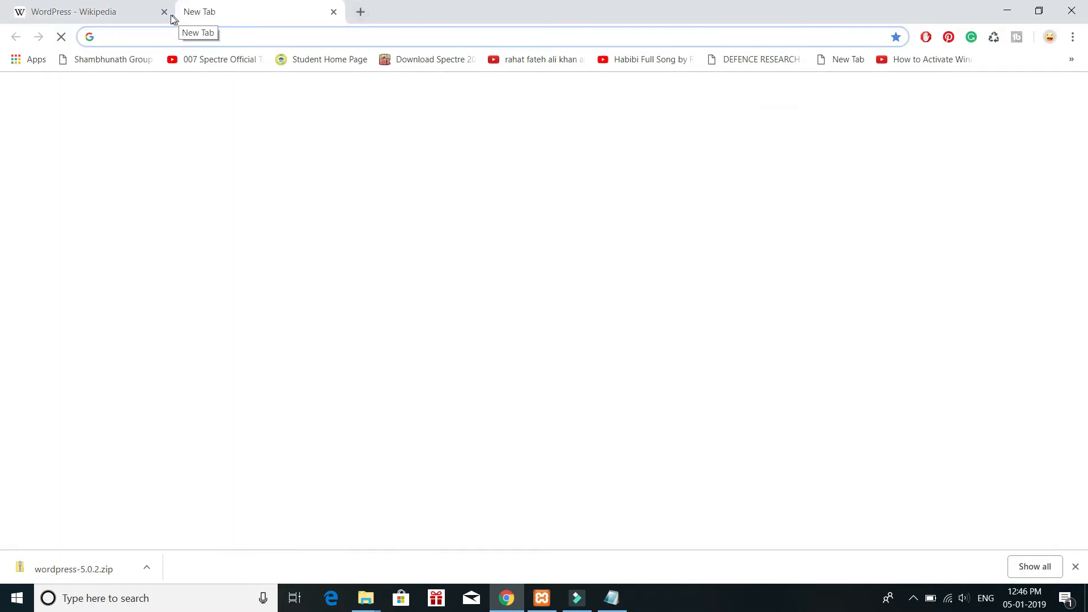
left_click(132, 22)
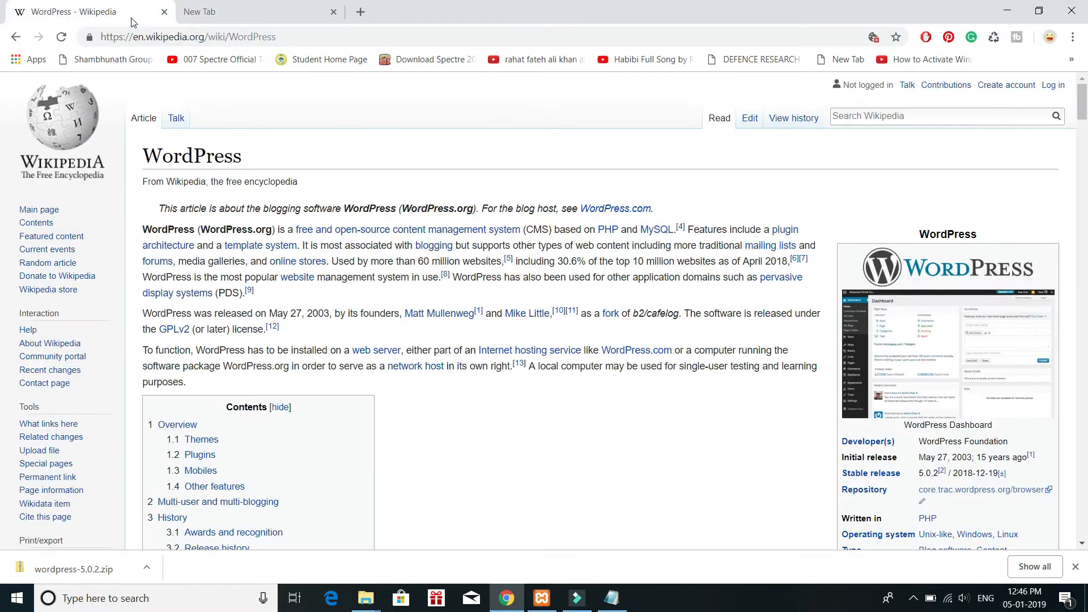
left_click(197, 35)
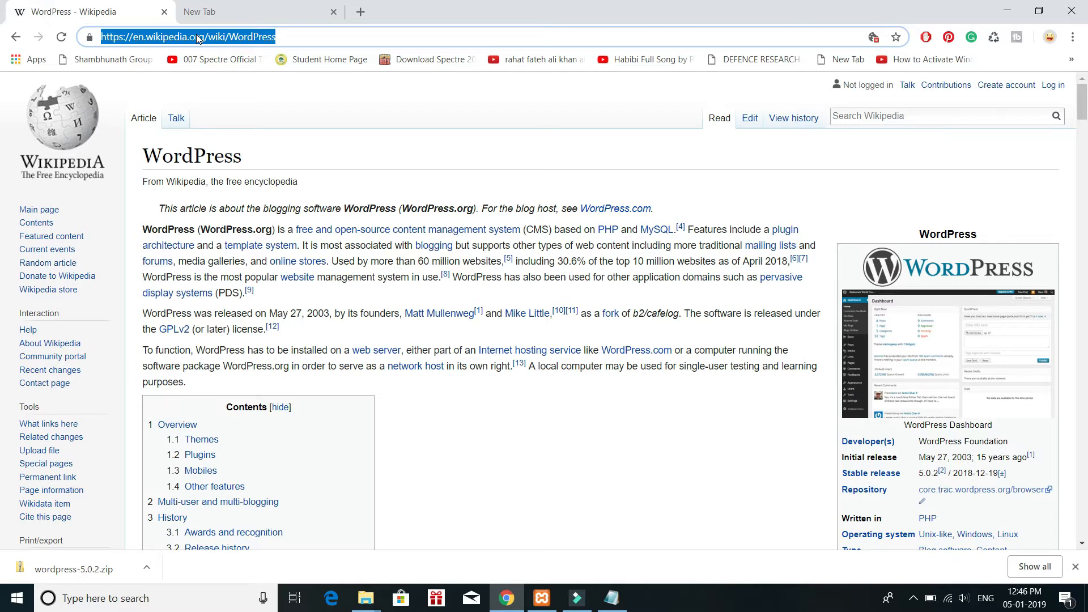
left_click(219, 11)
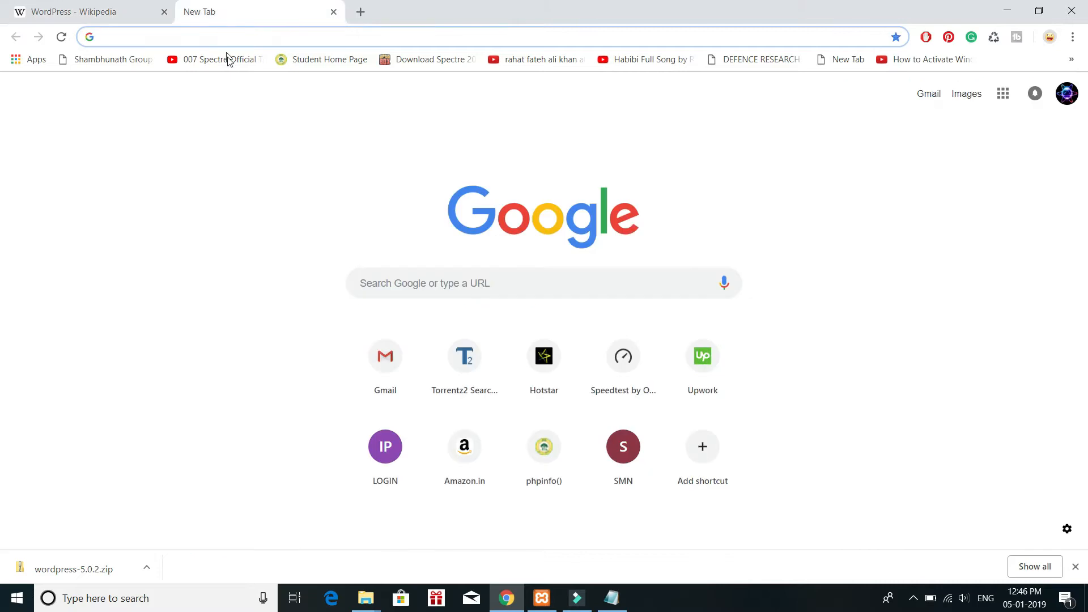
type("wordpress.org")
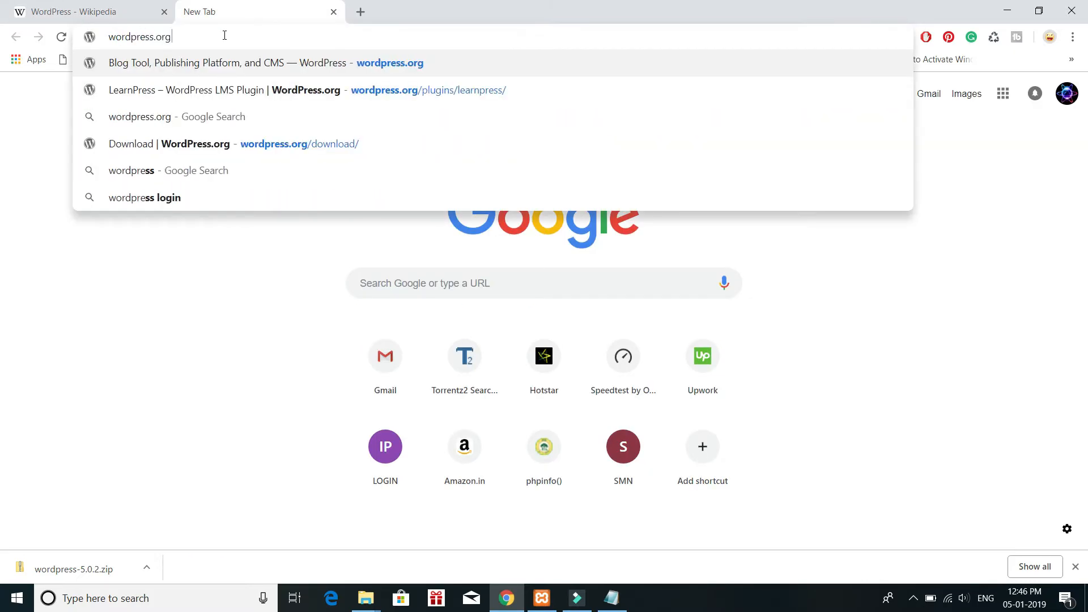
key("Return")
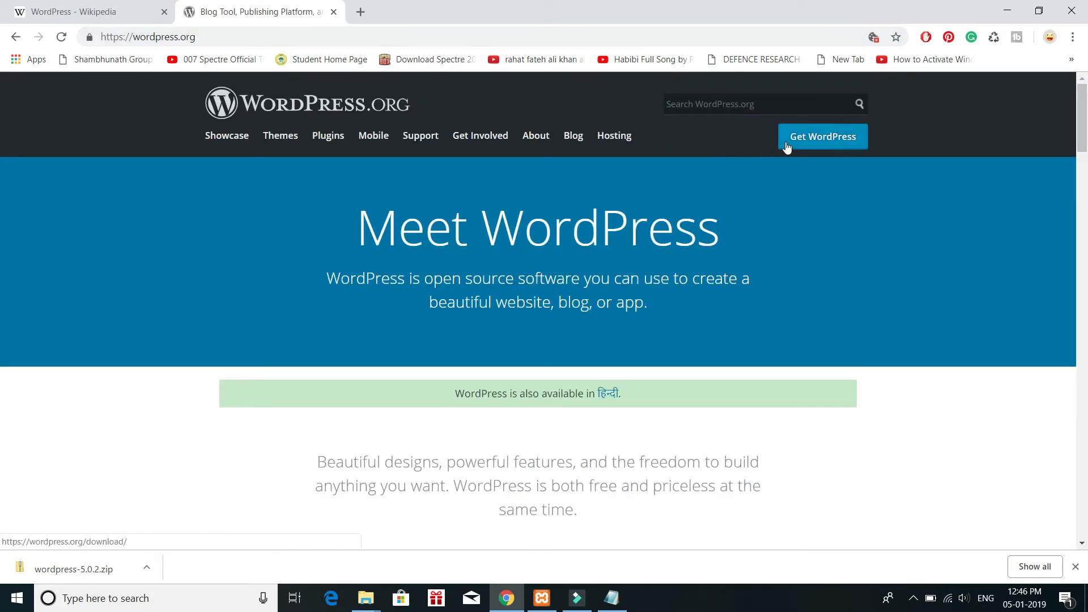
left_click(822, 142)
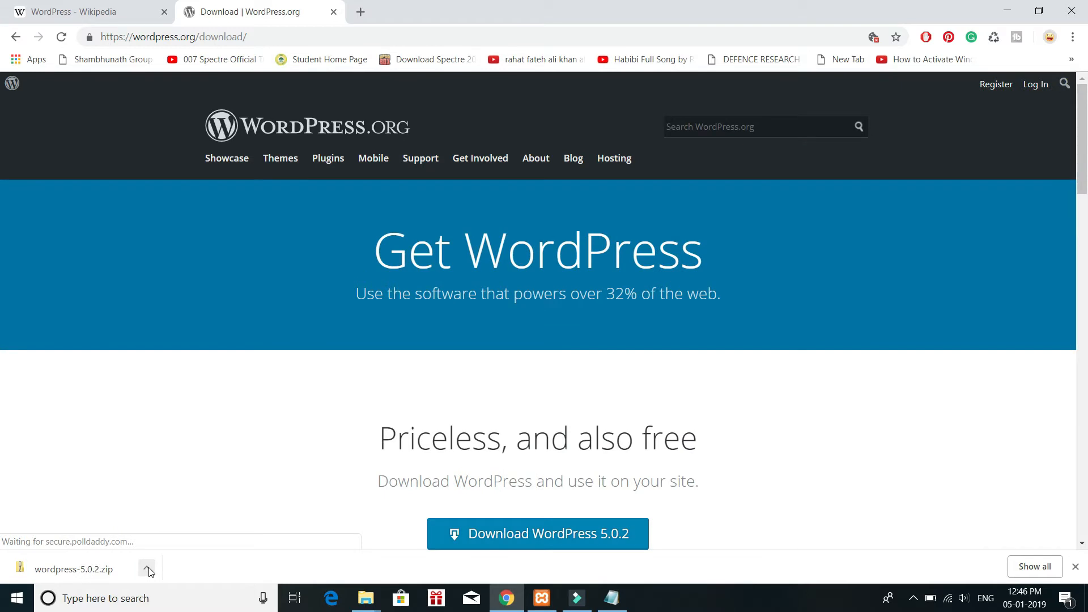
Step: Start the WordPress 5.0.2 zip download and cancel it
scroll(515, 473, "down", 2)
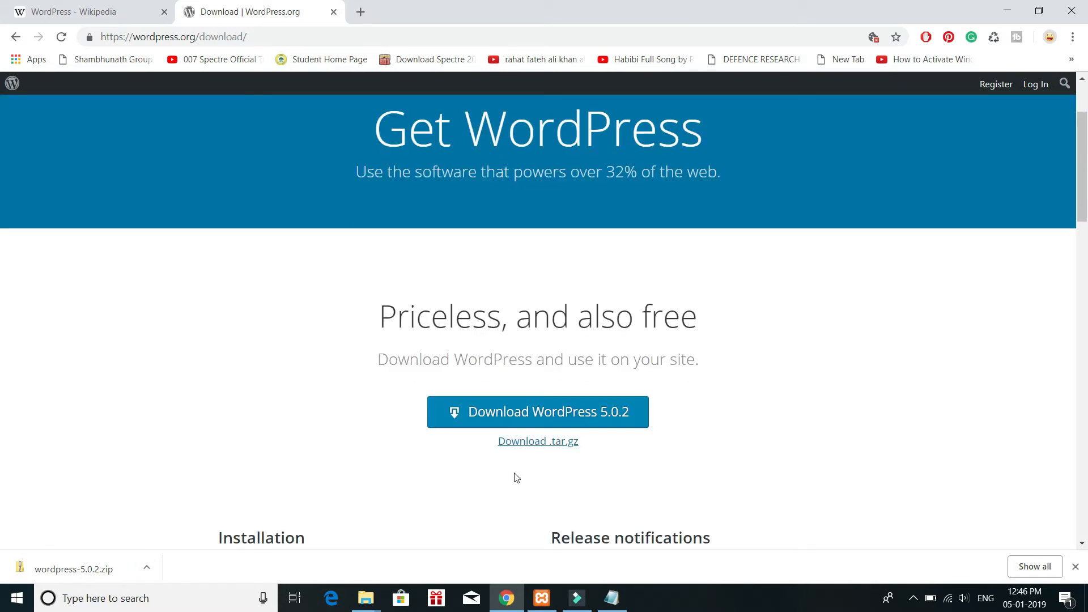
left_click(511, 424)
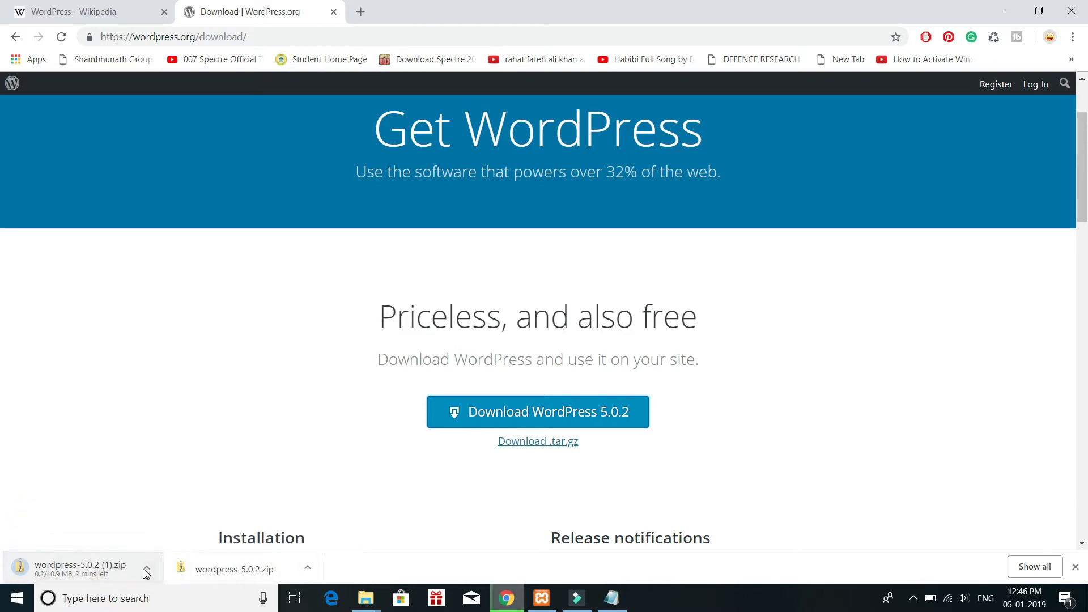
left_click(146, 567)
left_click(152, 543)
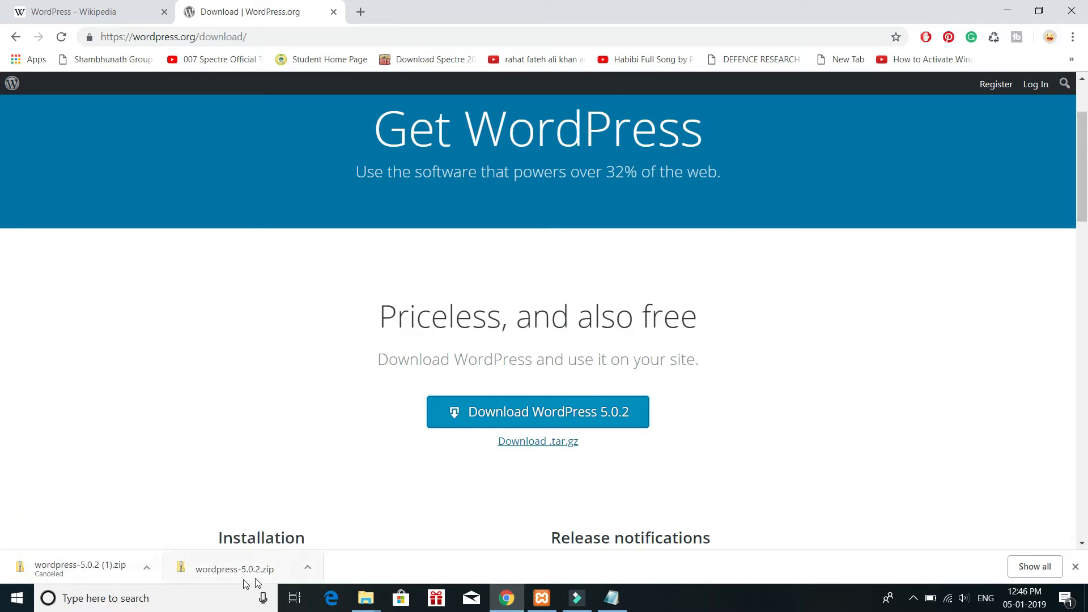
Step: Search for xampp in a new tab and download the 32-bit XAMPP 7.3.0 / PHP 7.3.0 installer for Windows from Apache Friends
left_click(361, 13)
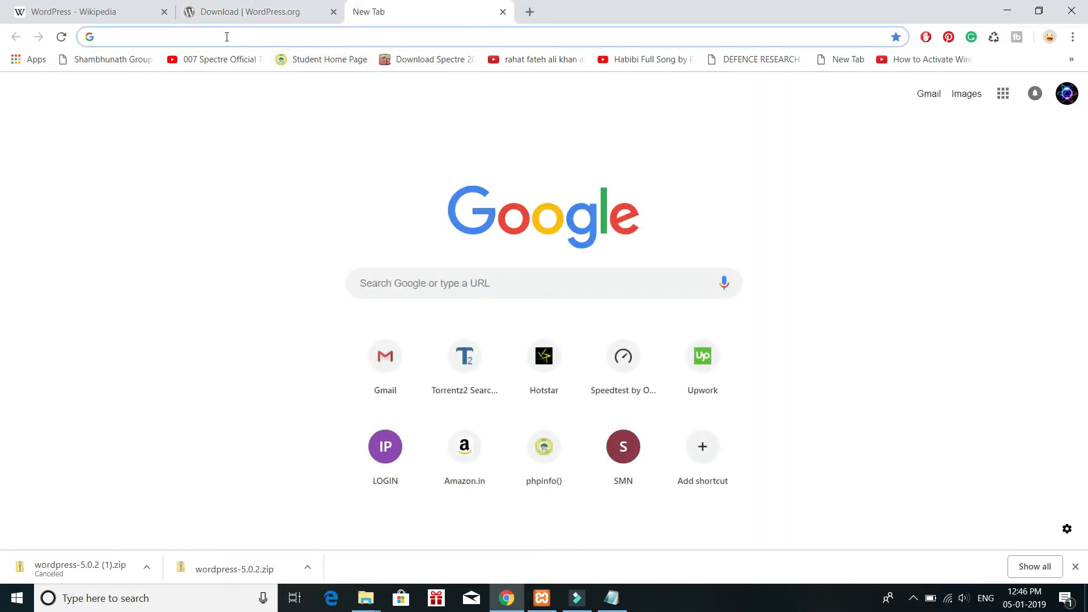
type("xampp")
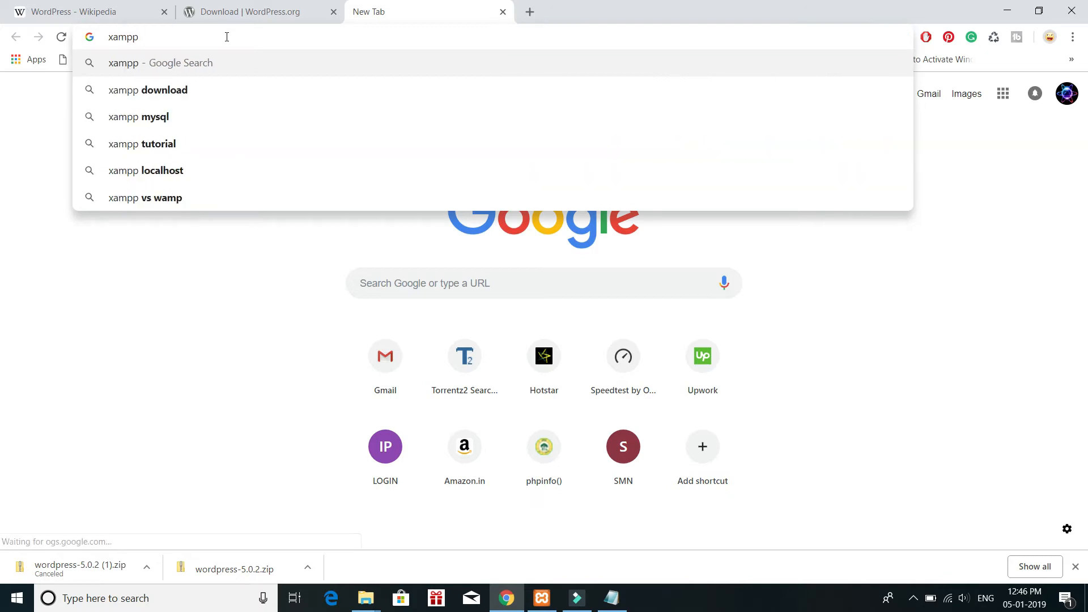
key("Return")
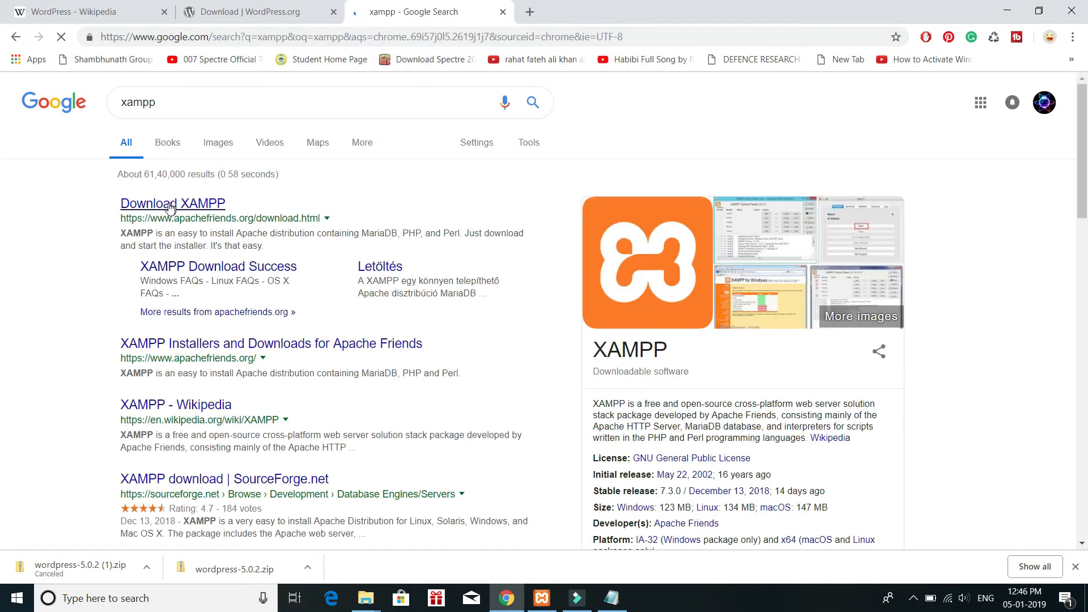
left_click(168, 205)
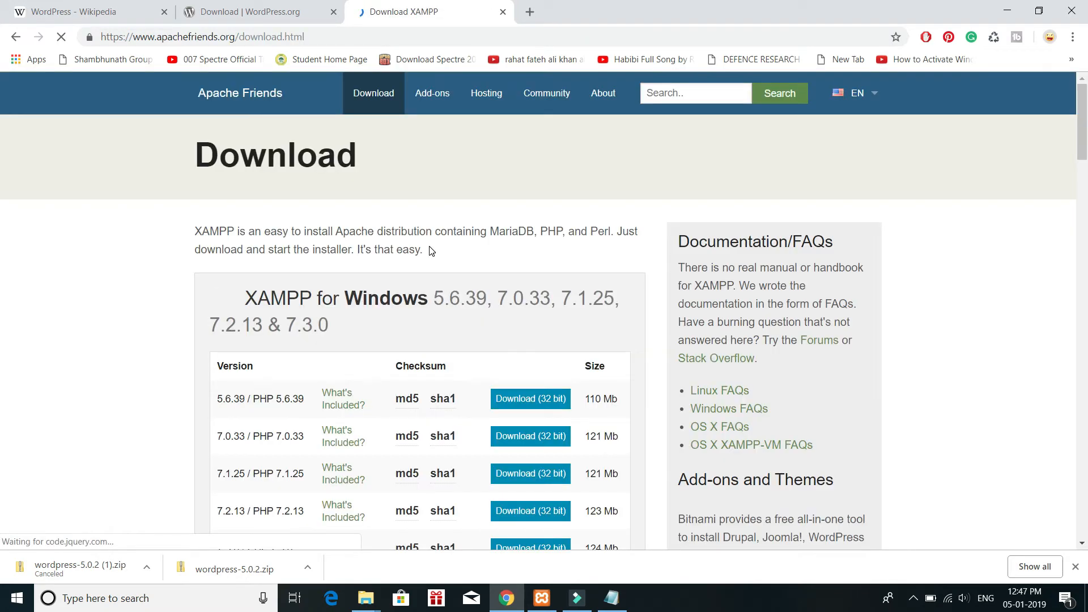
scroll(327, 341, "down", 6)
scroll(327, 340, "up", 3)
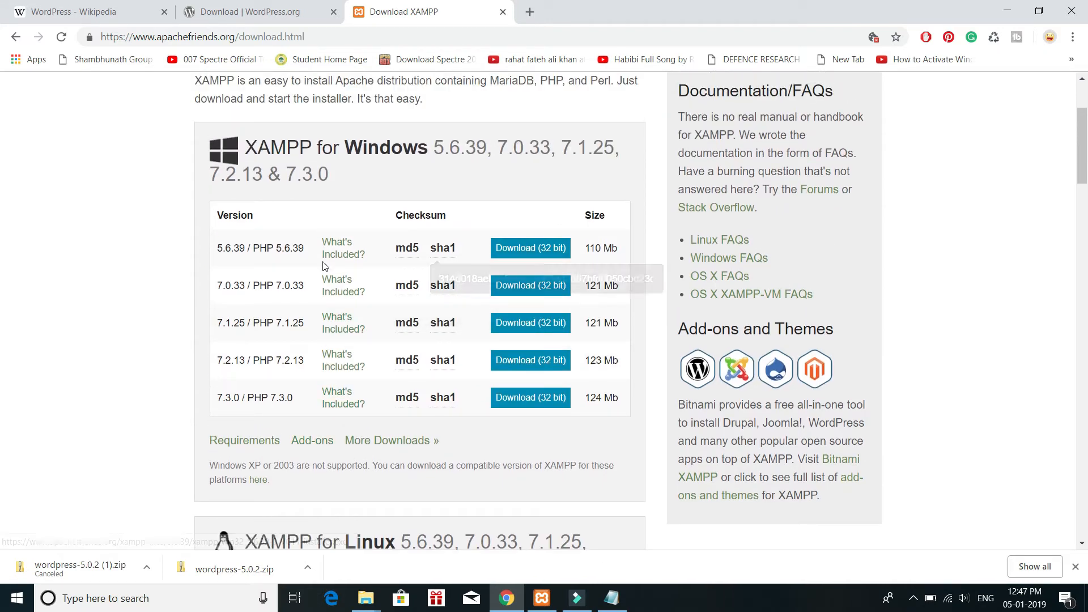
left_click(517, 400)
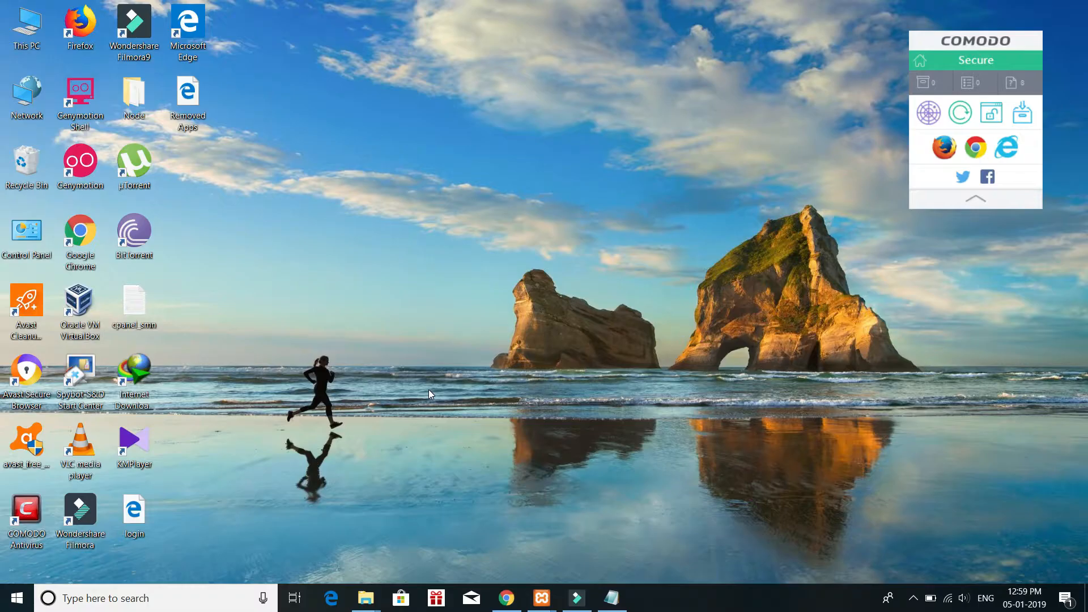
Step: Run xampp-win32-7.2.10-0-VC15-installer from the Downloads folder and continue past its startup warnings
left_click(366, 598)
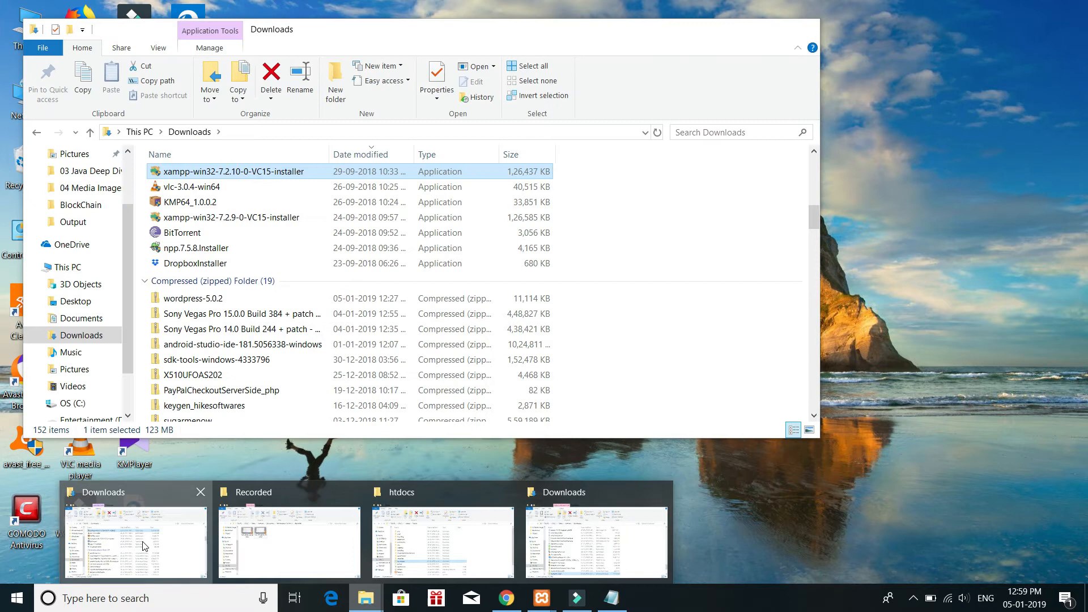
left_click(199, 560)
left_click(193, 173)
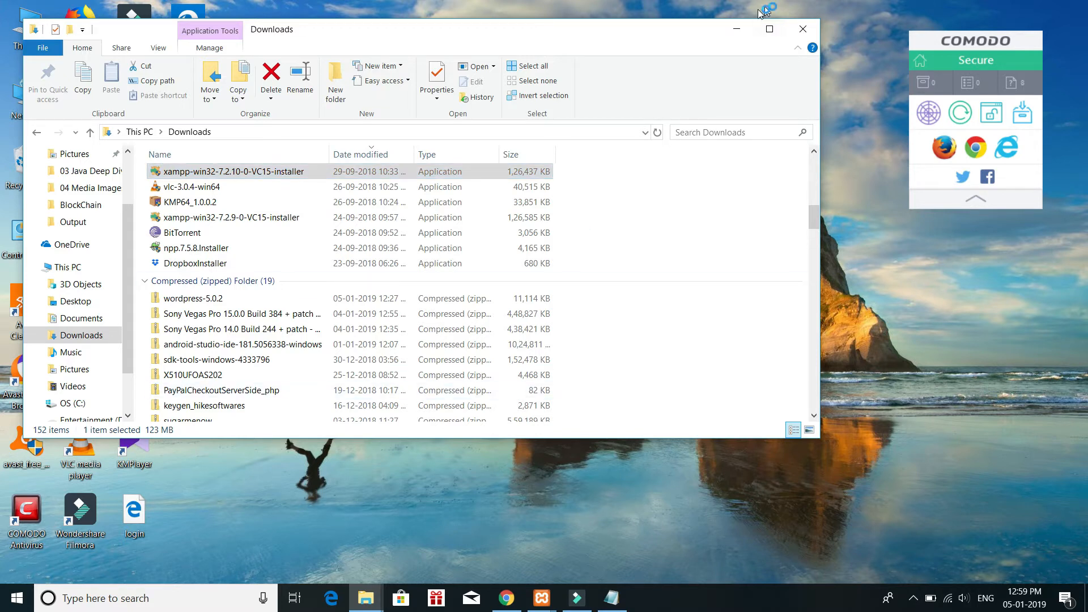
left_click(744, 30)
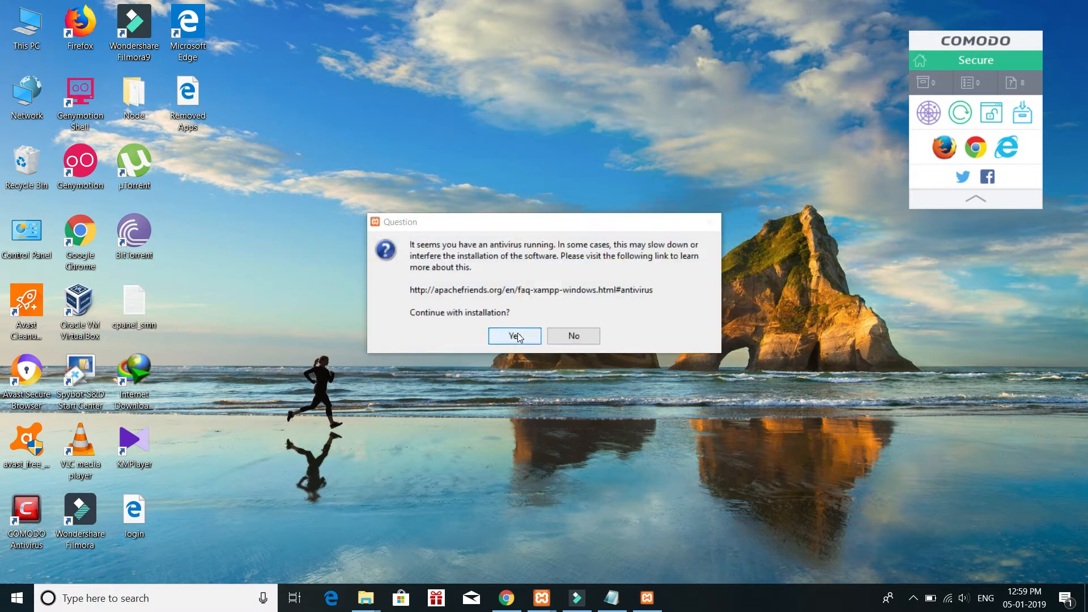
left_click(518, 337)
left_click(532, 323)
Step: Proceed through the XAMPP setup and try to use C:\xampp as the installation folder
left_click(631, 438)
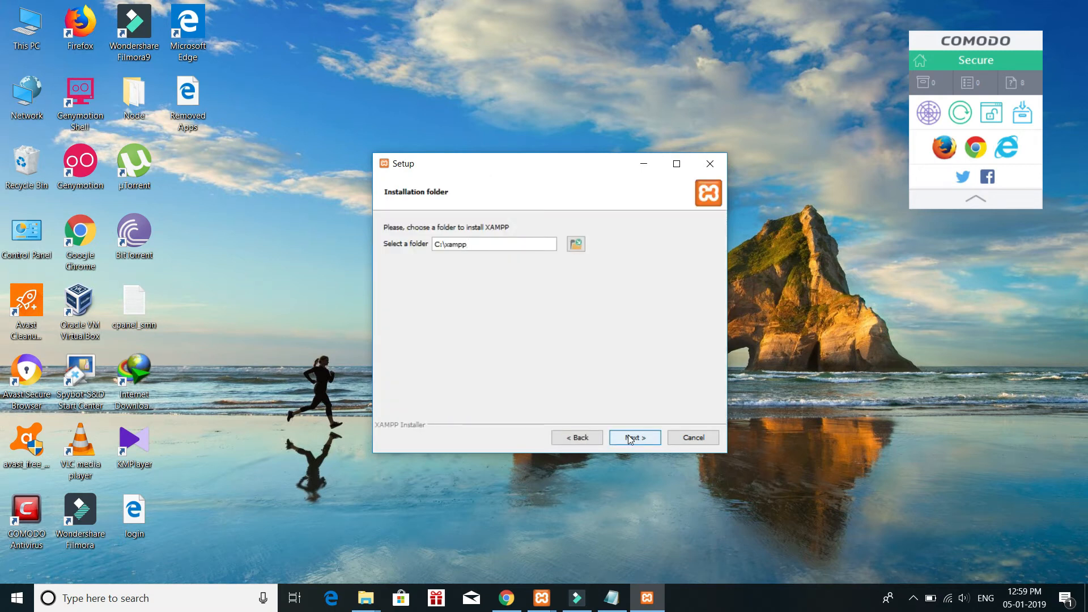
left_click(631, 439)
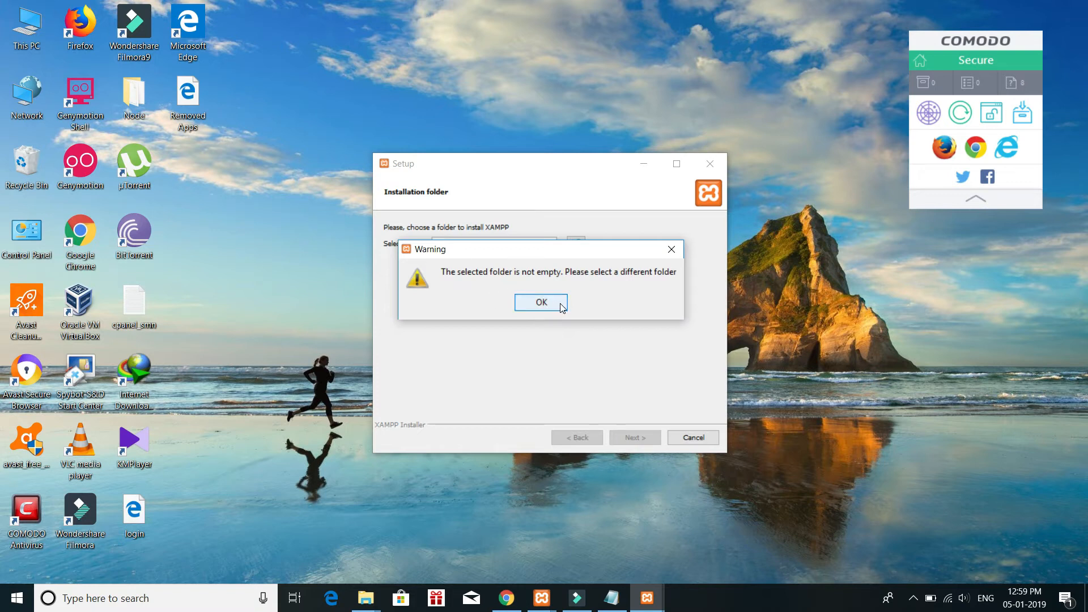
left_click(561, 304)
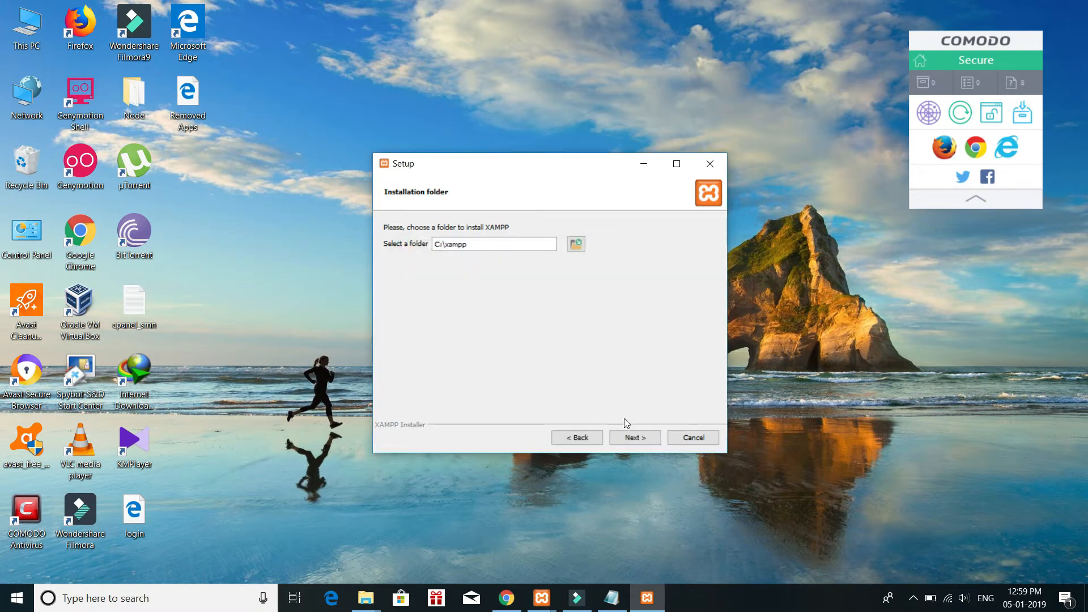
left_click(642, 442)
Step: Abort the XAMPP installation and close its setup wizard
left_click(710, 165)
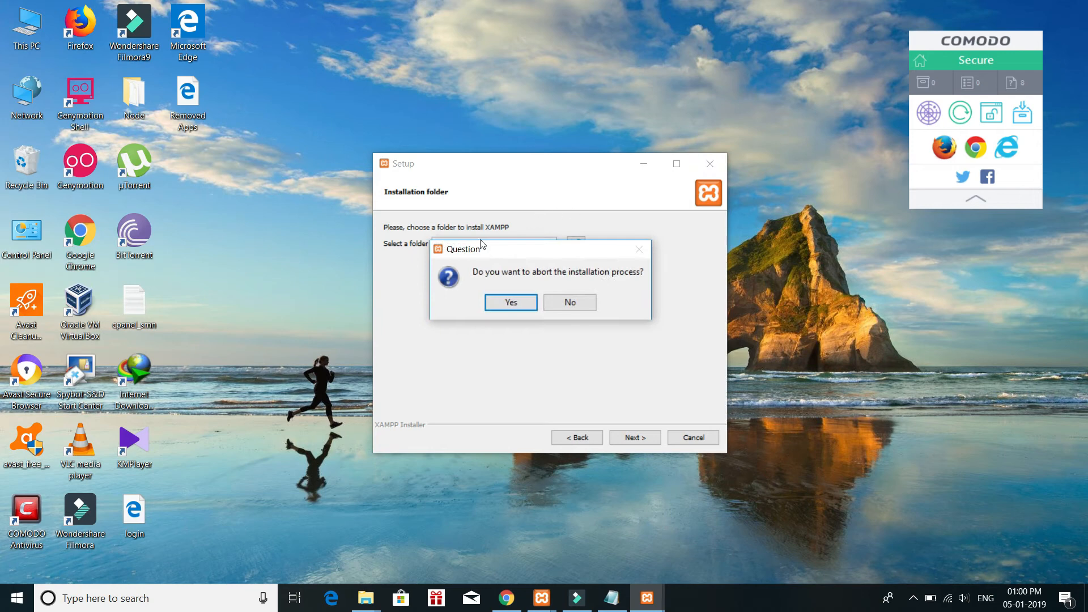
left_click(503, 300)
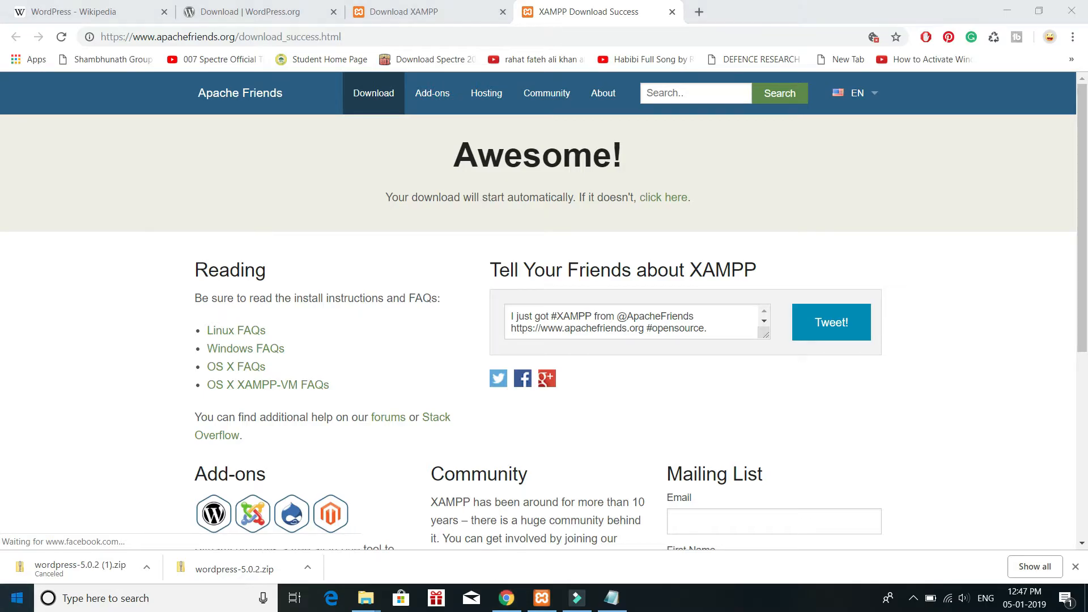
Step: Search Windows for xampp and dismiss the search
left_click(17, 598)
type("xampp")
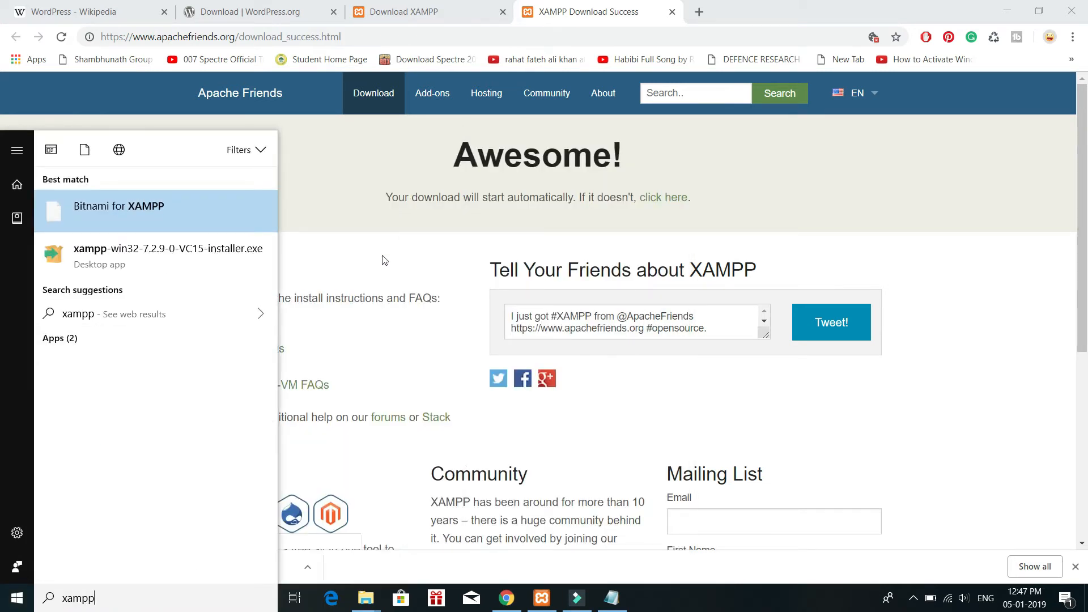
left_click(352, 299)
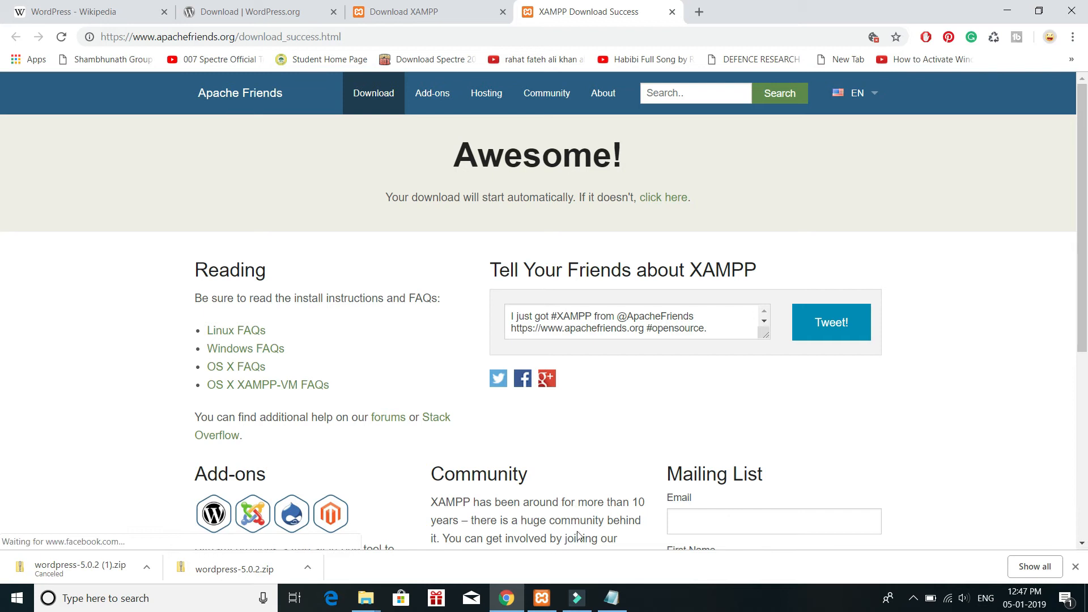
Step: Bring up the XAMPP Control Panel, then stop and restart both the Apache and MySQL modules
left_click(542, 598)
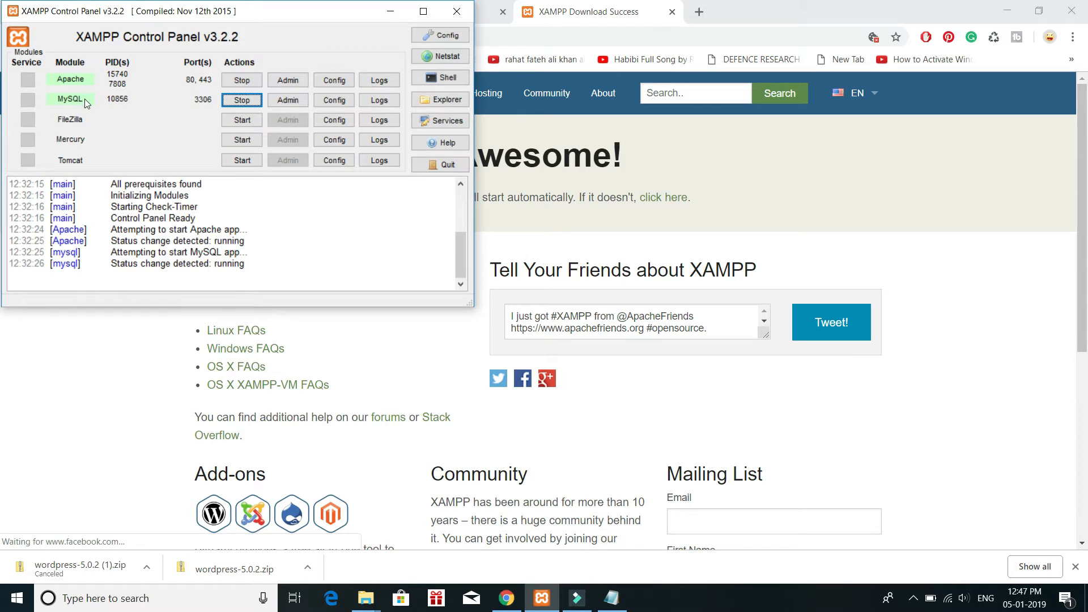
left_click(238, 81)
left_click(245, 103)
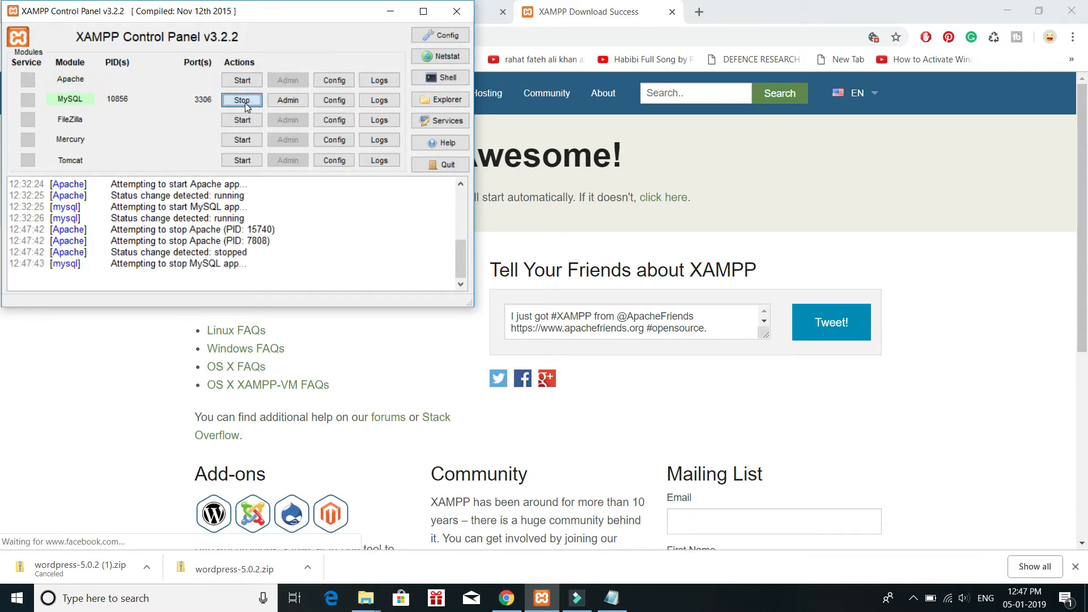
left_click(241, 81)
left_click(240, 100)
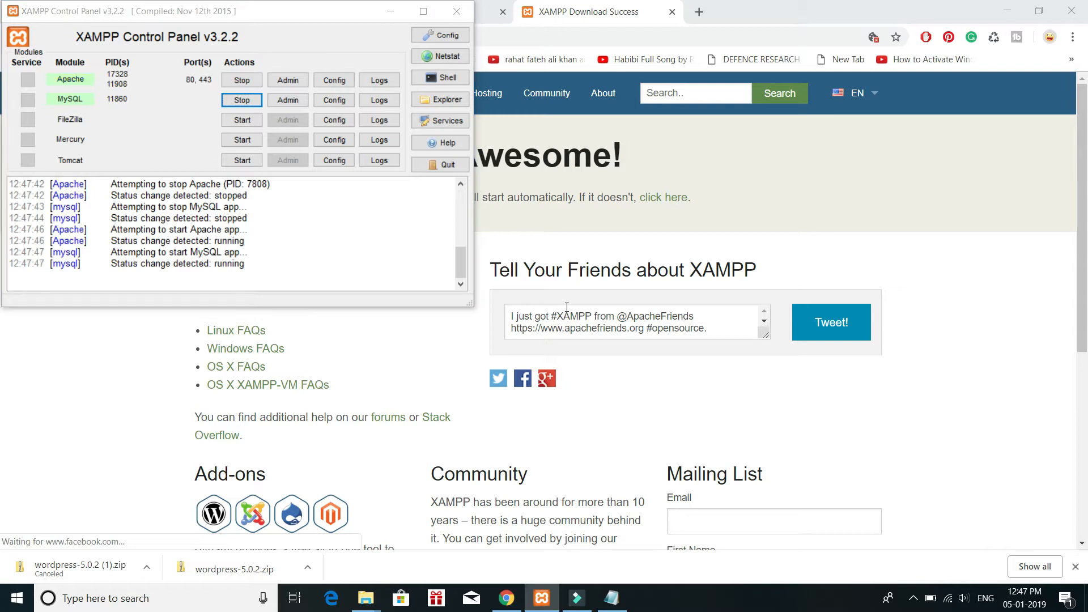
Step: Browse to C:\xampp in File Explorer and launch the xampp-control application
key("super+e")
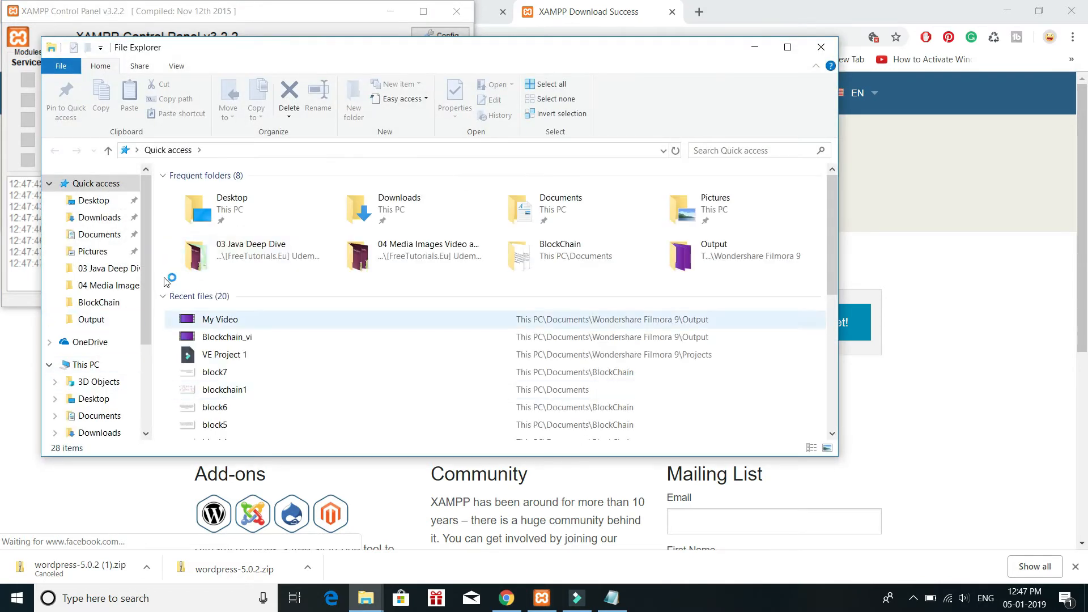
scroll(144, 301, "down", 3)
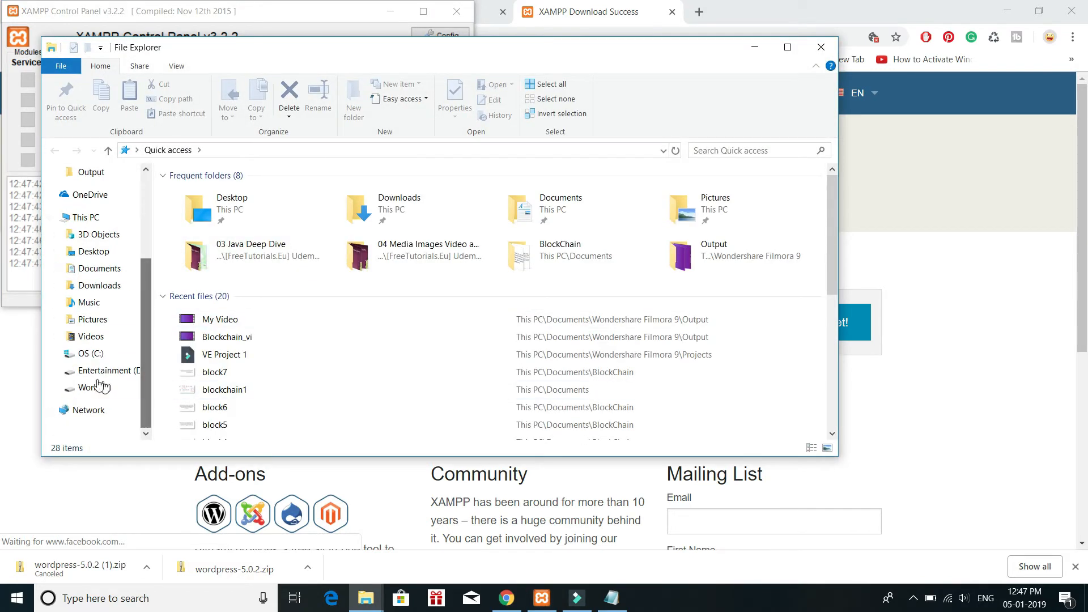
left_click(79, 354)
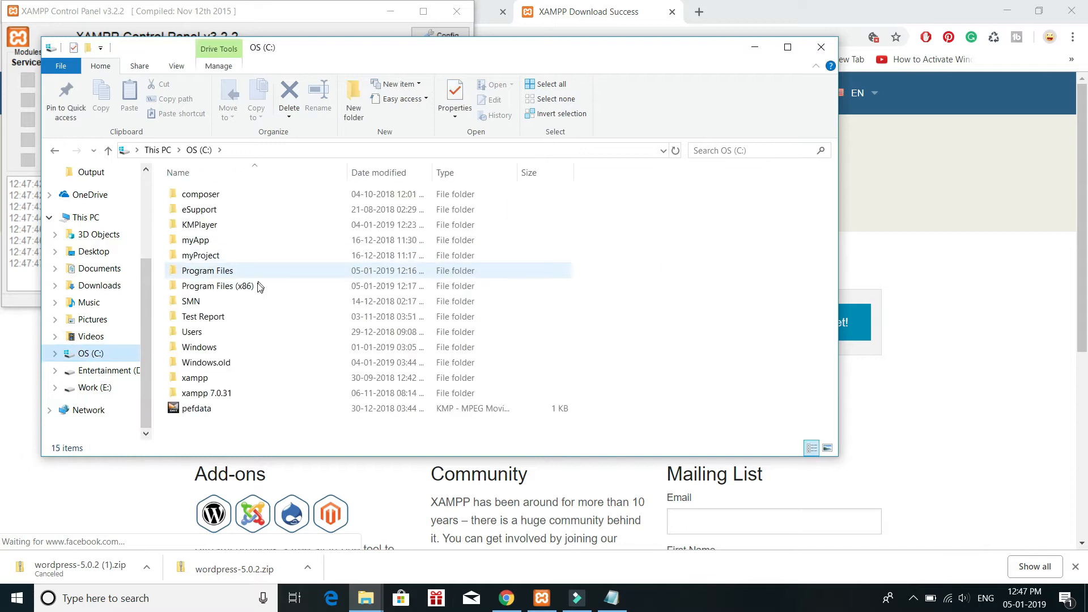
double_click(191, 379)
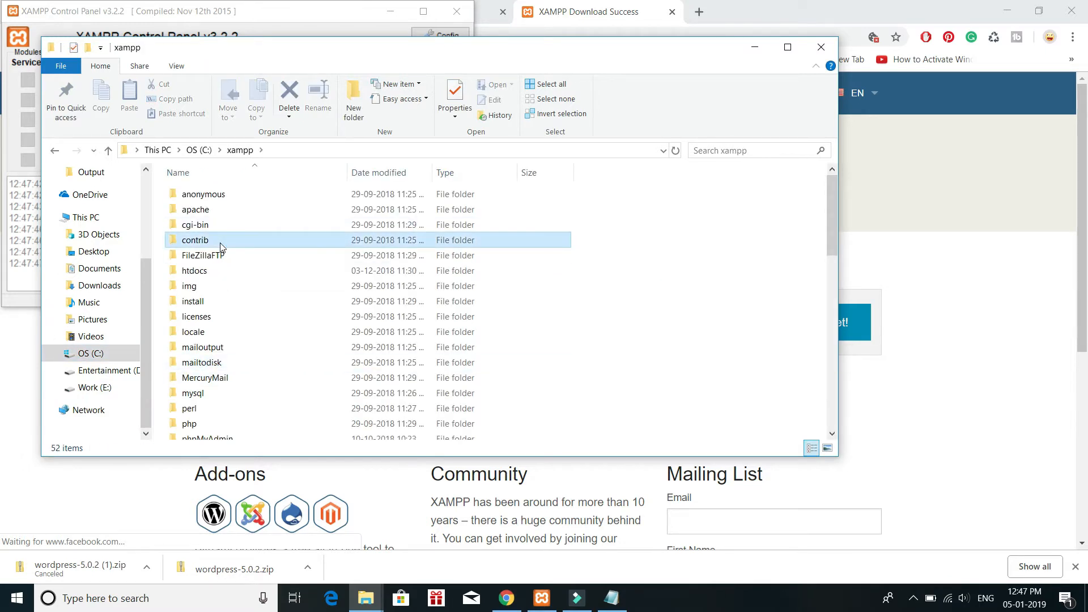
key("Down")
key("Down")
key("Down")
key("Down")
key("Down")
key("Down")
key("Down")
key("Down")
key("Down")
key("Down")
key("Down")
key("Down")
key("Down")
key("Down")
key("Down")
key("Down")
key("Down")
key("Down")
key("Down")
key("Down")
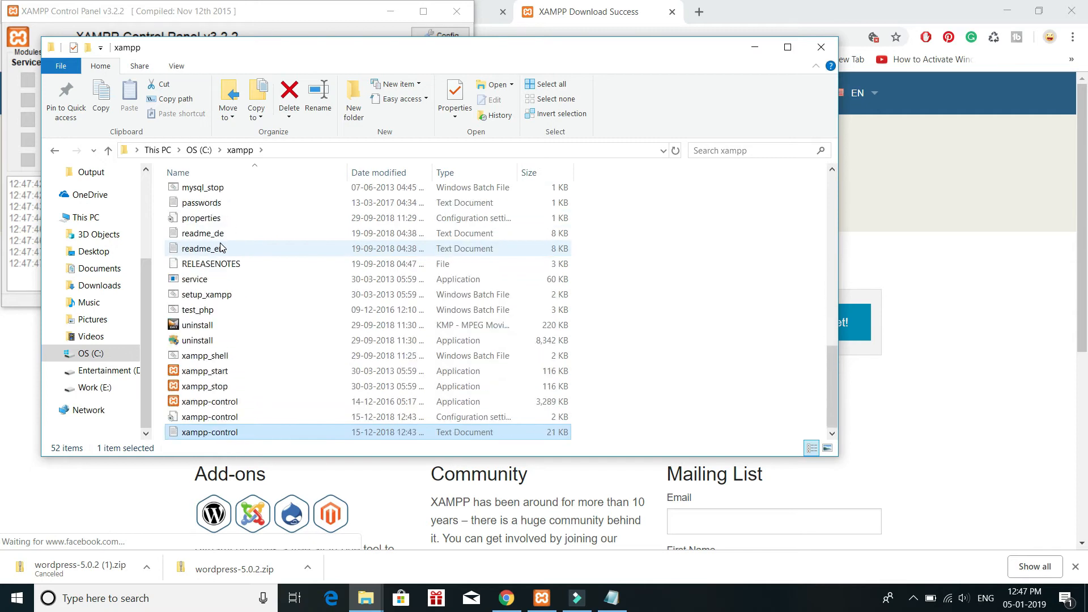
key("Up")
key("Up")
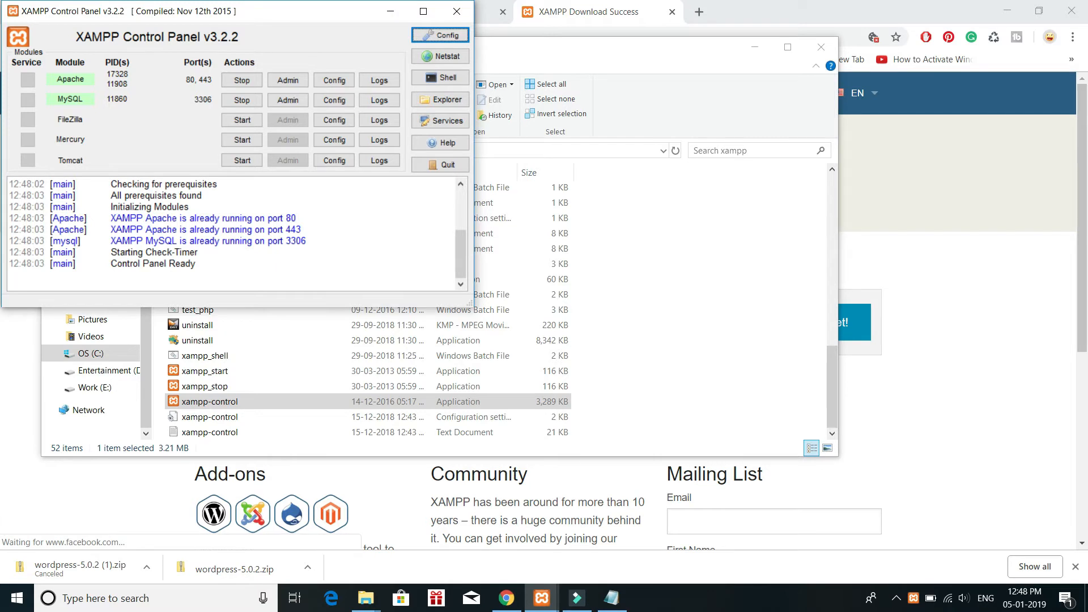
Step: Look up xampp again in Windows search and return to the control panel
left_click(17, 598)
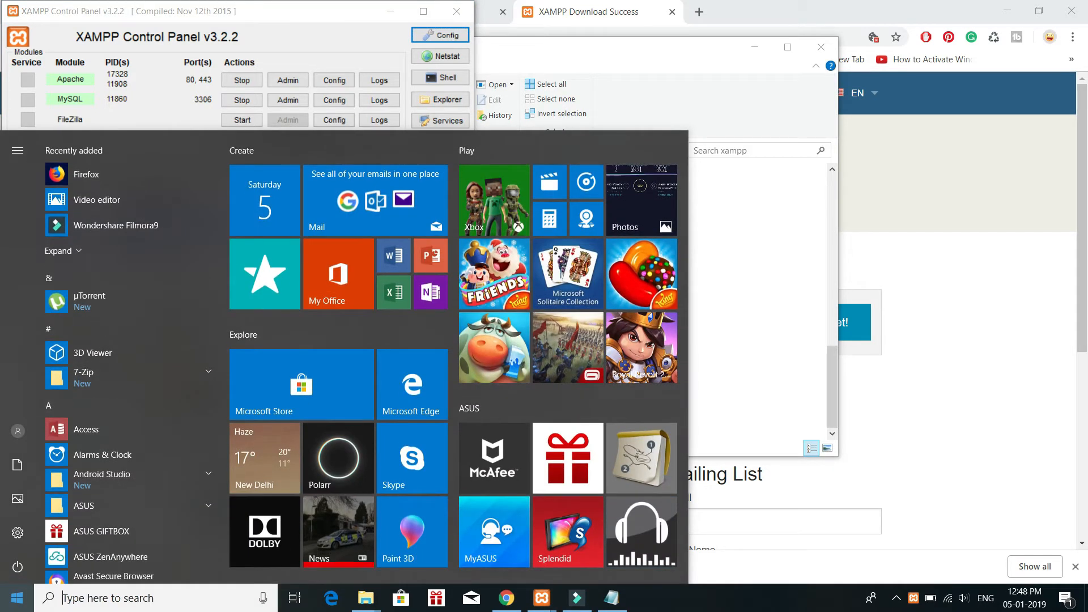
type("xampp")
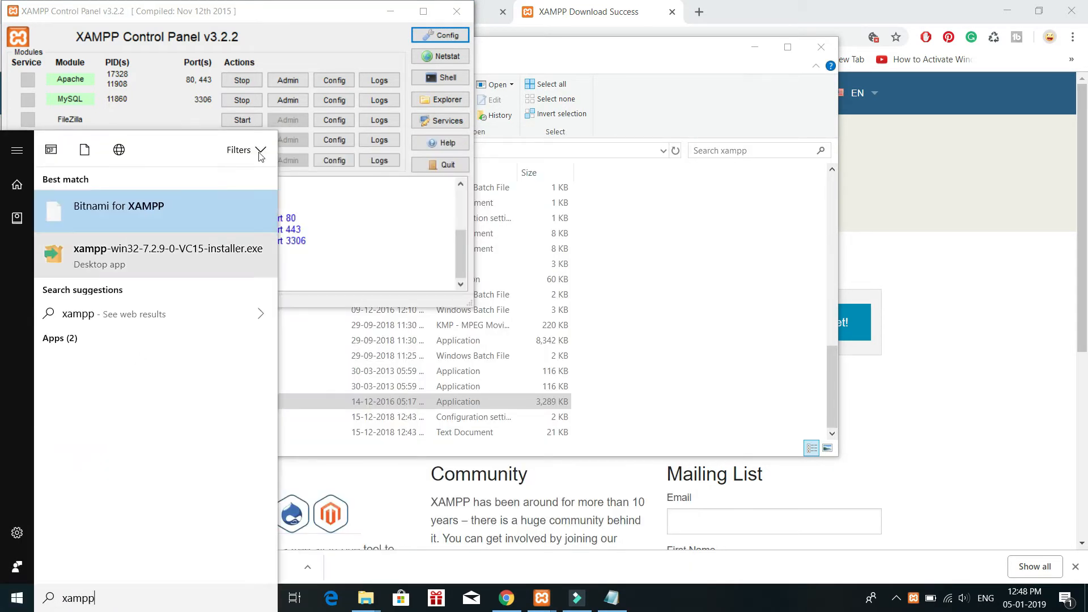
left_click(307, 13)
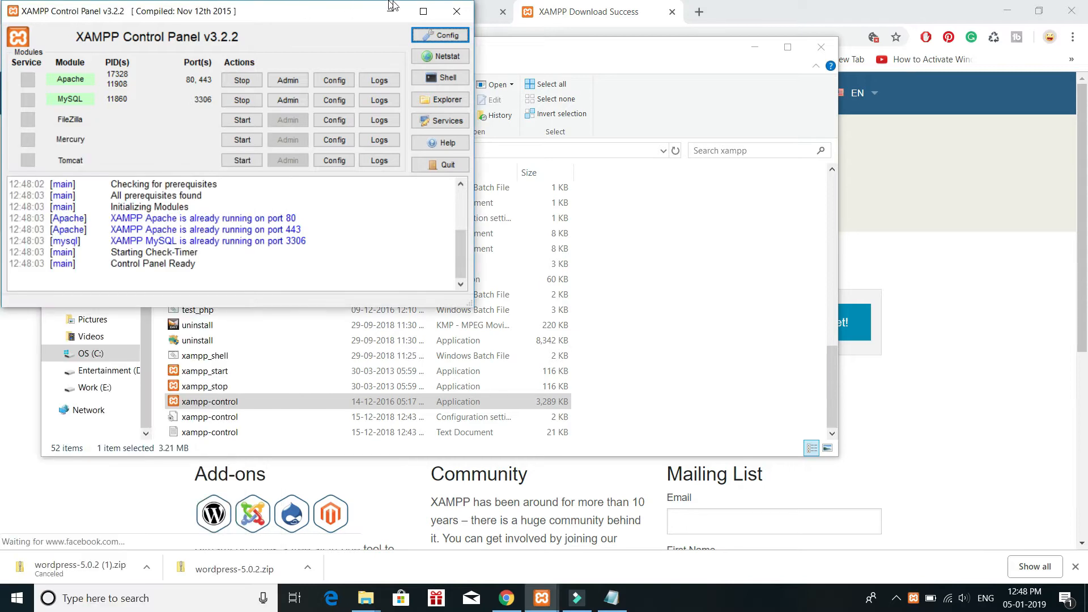
Step: Close the newly launched control panel and minimize the xampp folder window and the remaining control panel
left_click(395, 9)
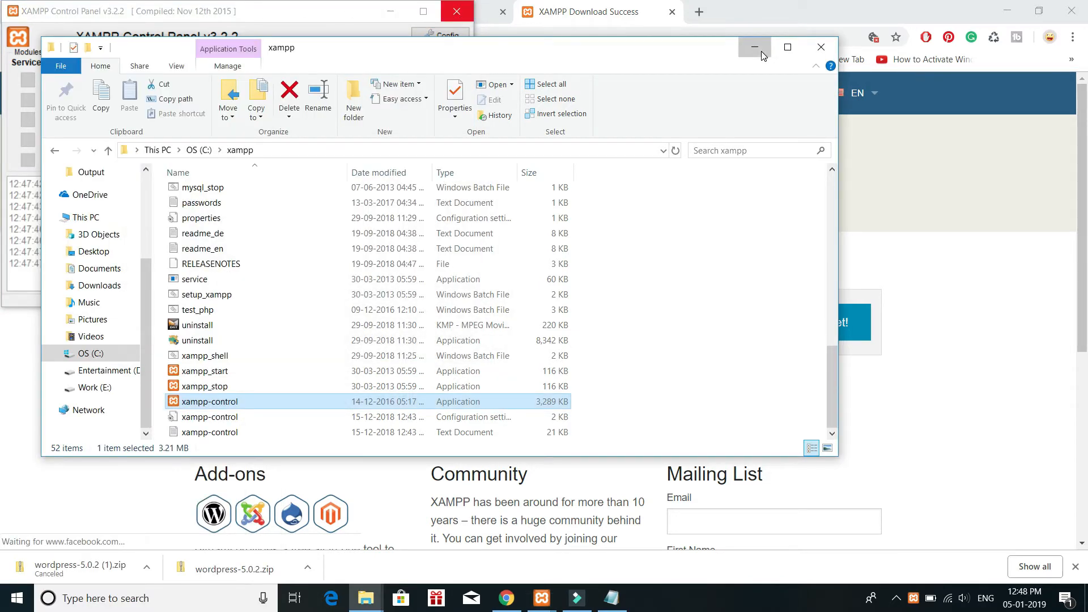
left_click(762, 53)
left_click(385, 14)
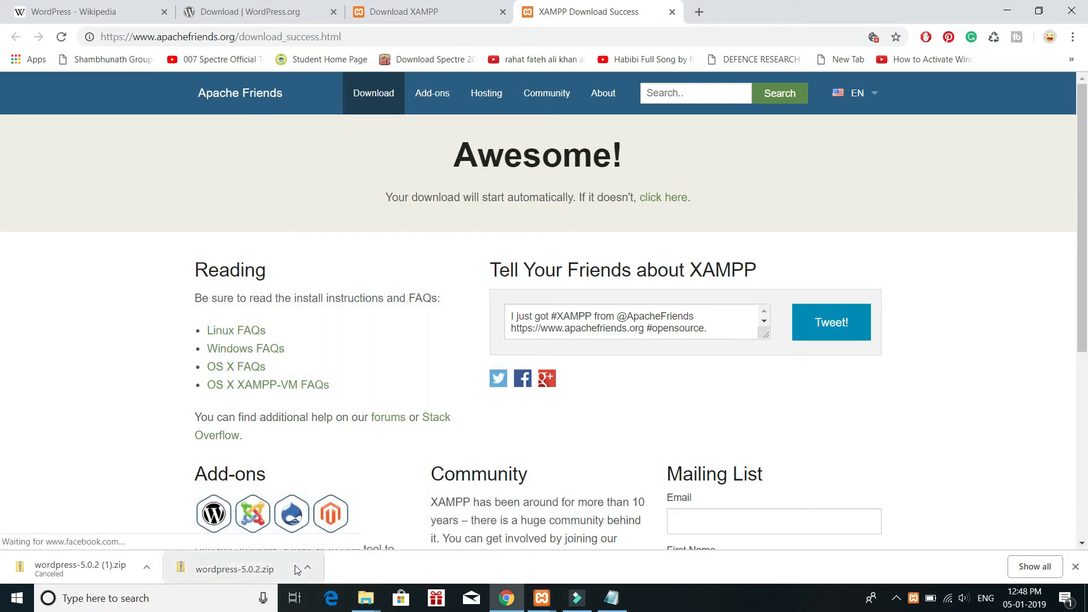
Step: Show the downloaded wordpress-5.0.2.zip in its folder, copy it, and minimize the Downloads window
left_click(306, 568)
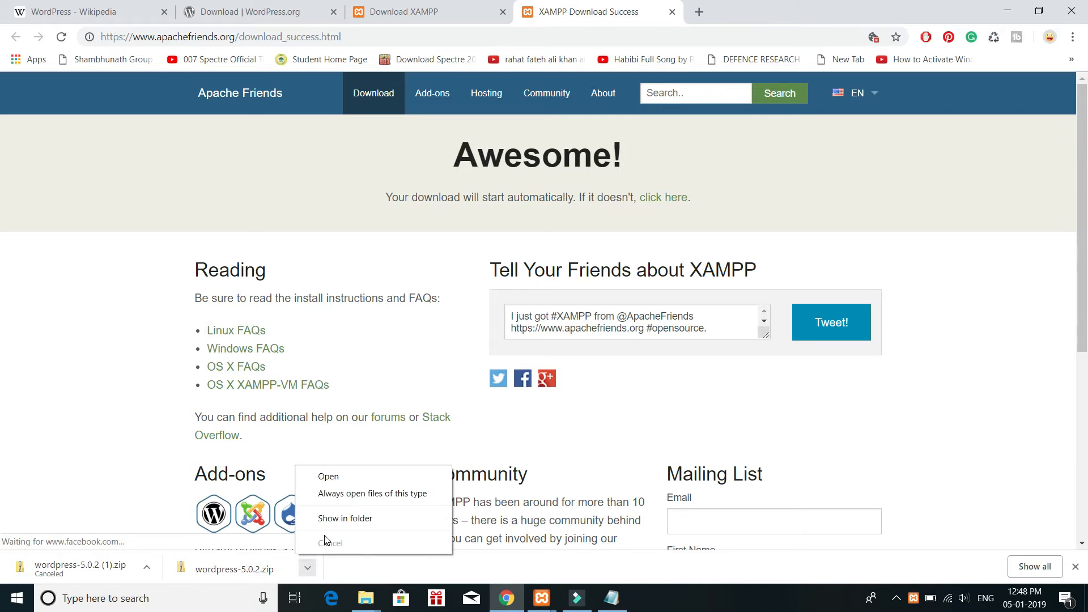
left_click(326, 518)
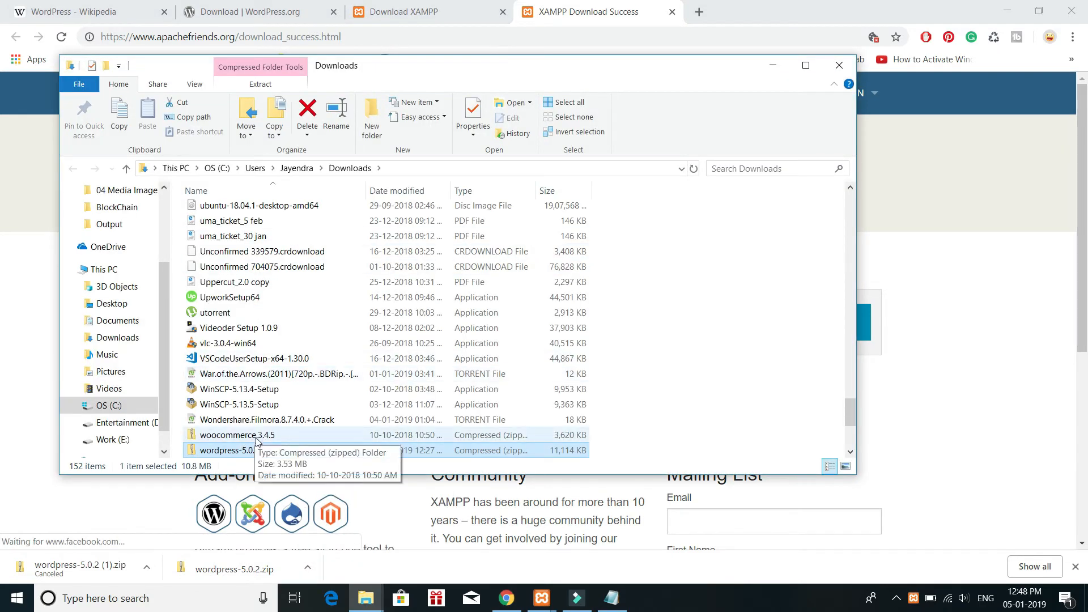
left_click(773, 66)
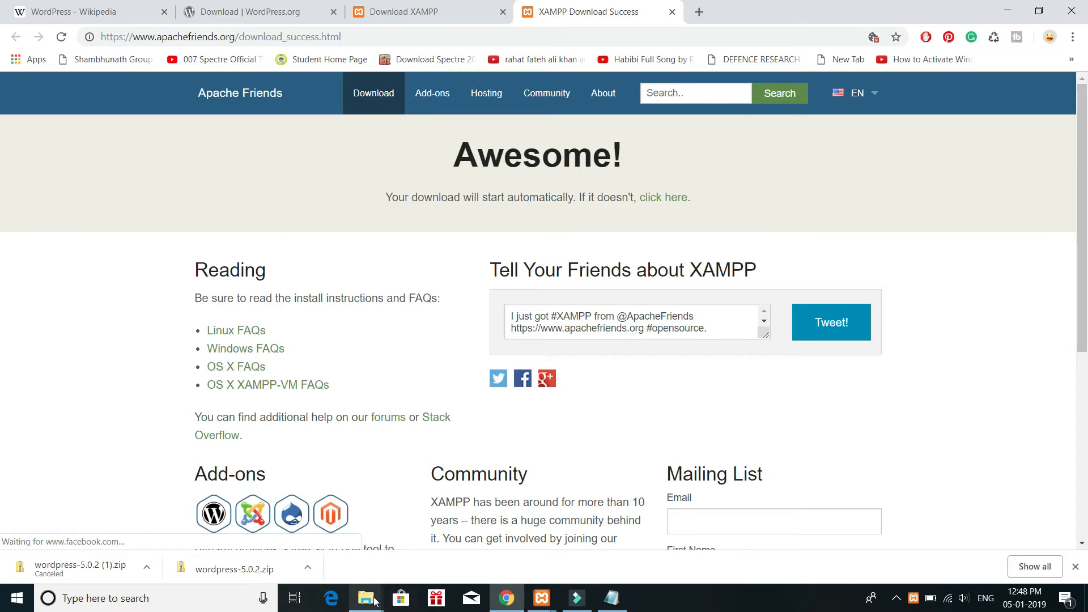
Step: Create a folder named wp_tutorial in C:\xampp\htdocs and open it
mouse_move(374, 600)
left_click(420, 563)
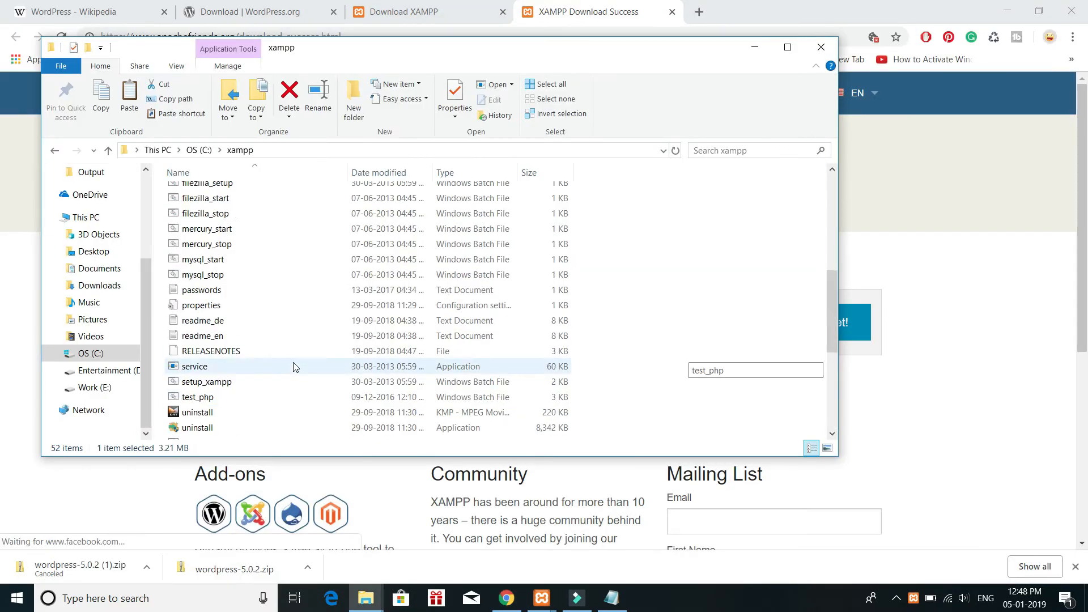
scroll(293, 367, "up", 10)
double_click(194, 273)
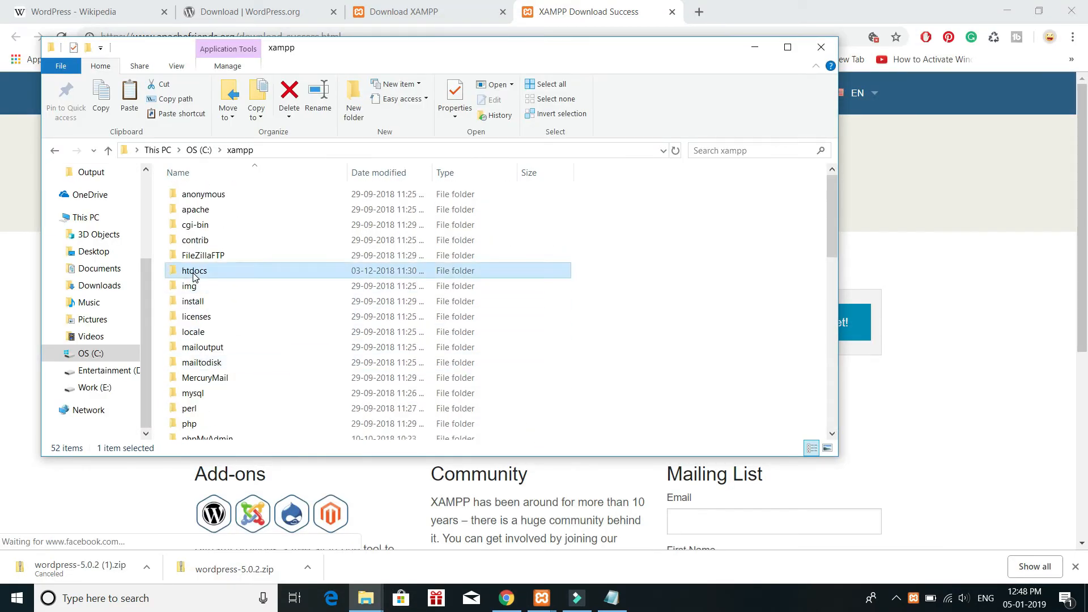
key("Down")
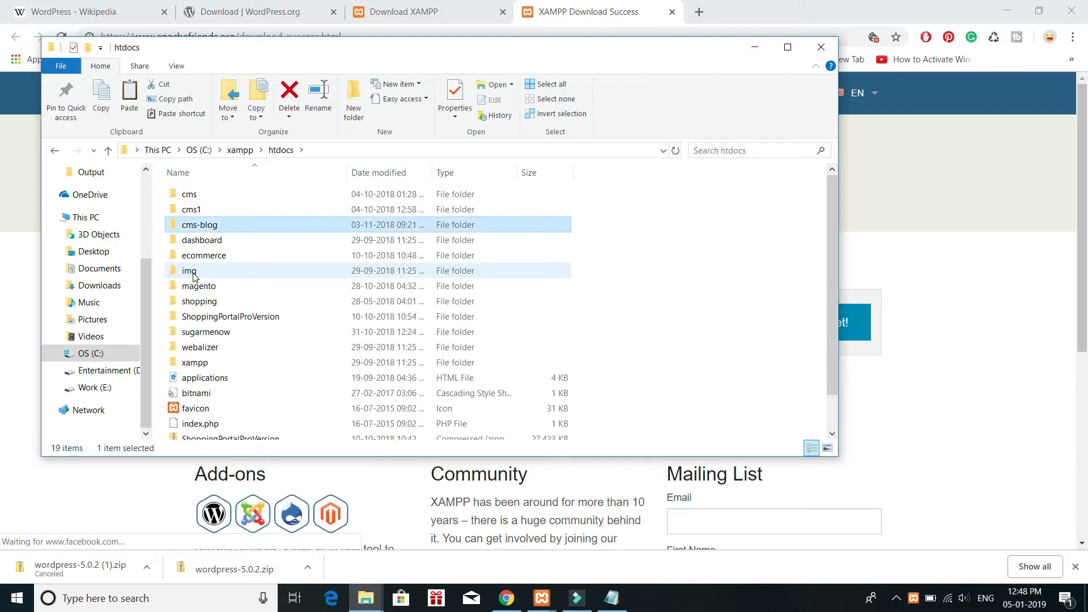
key("Up")
key("Up")
key("ctrl+shift+n")
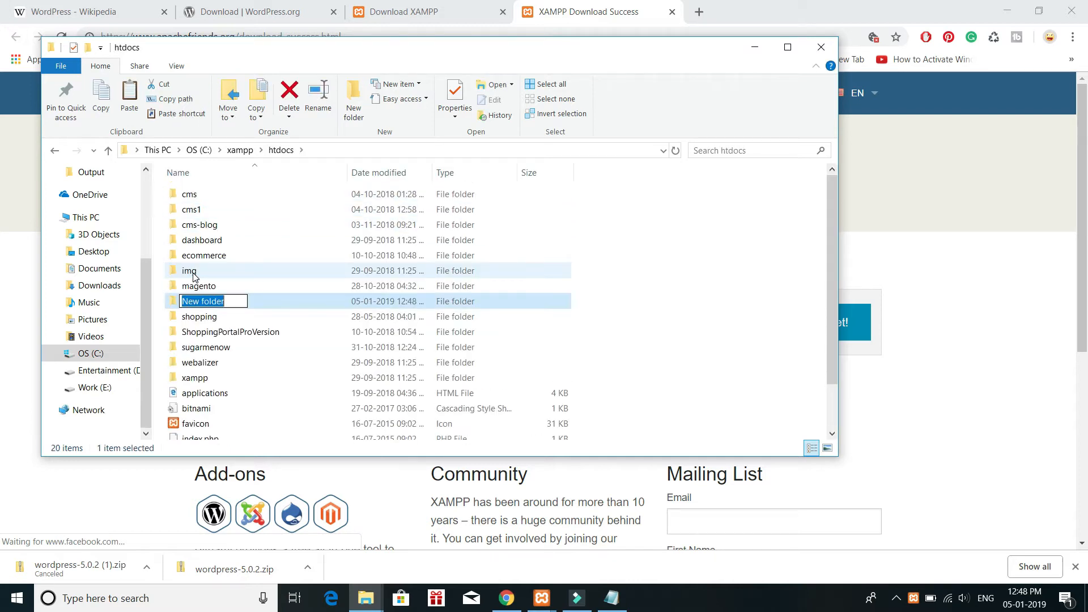
type("wp_tutorial")
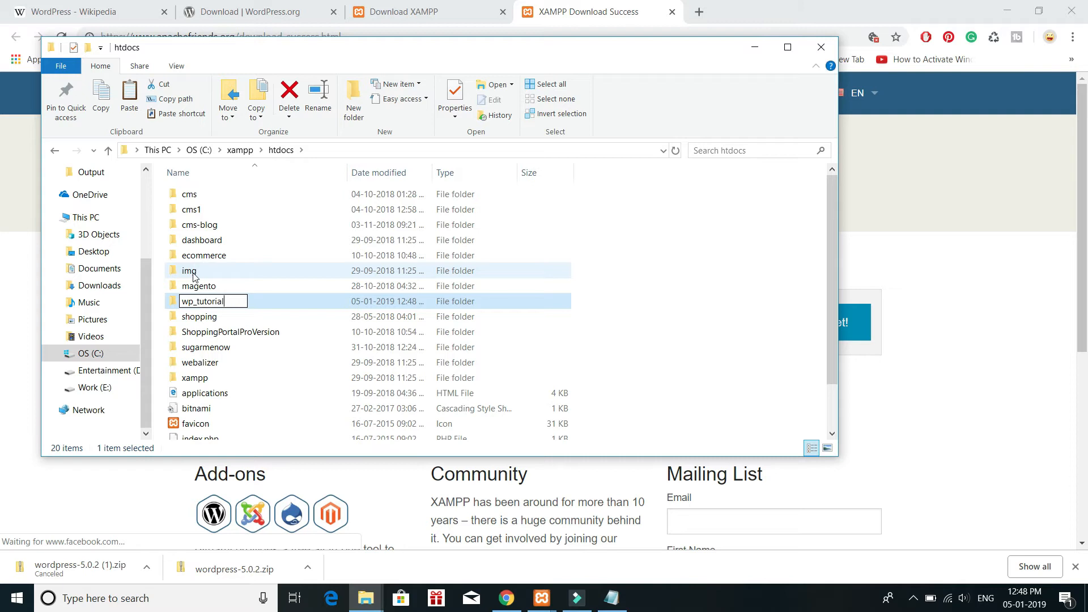
key("Return")
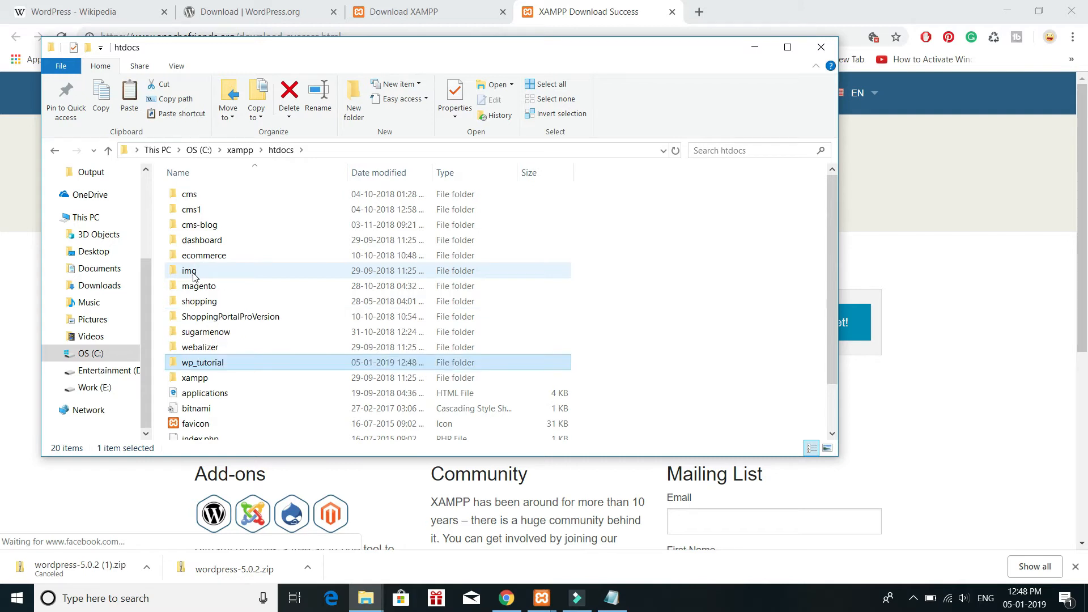
key("Return")
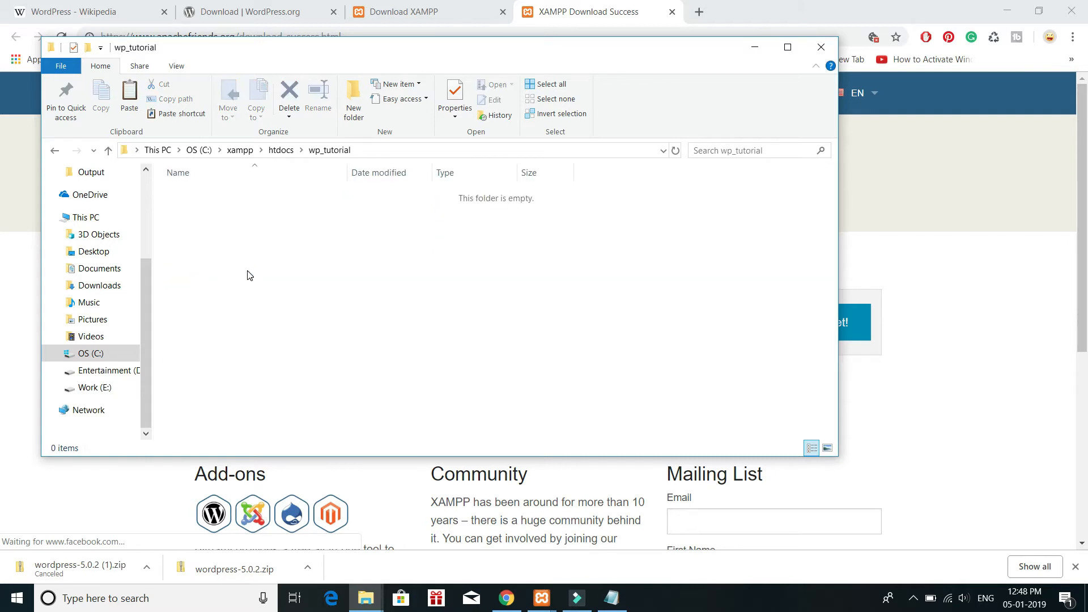
Step: Paste the wordpress-5.0.2 zip into wp_tutorial and extract it there with 7-Zip
key("ctrl+v")
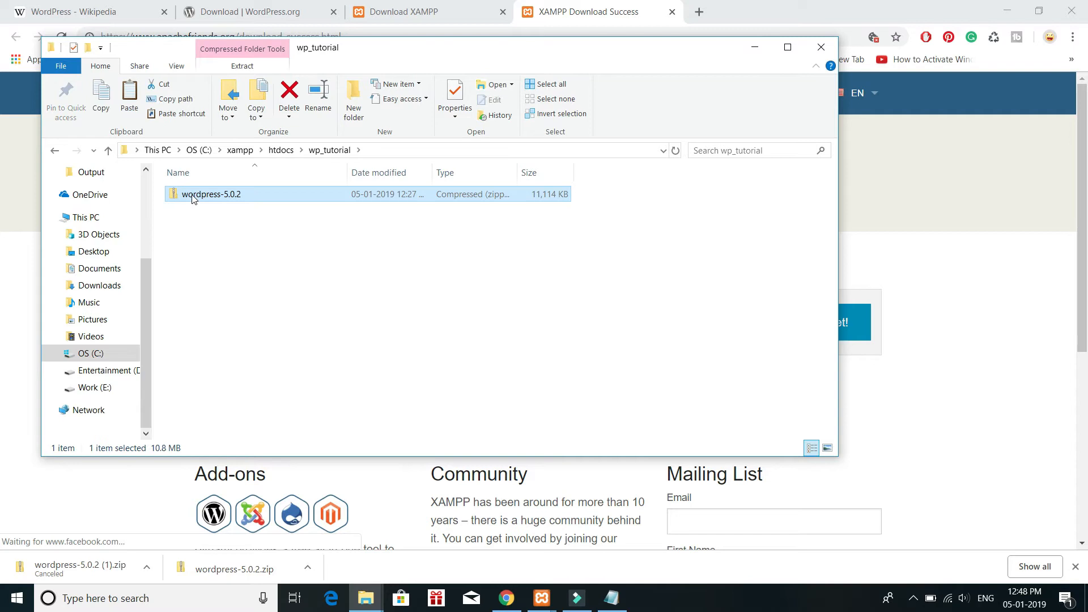
right_click(193, 198)
mouse_move(354, 276)
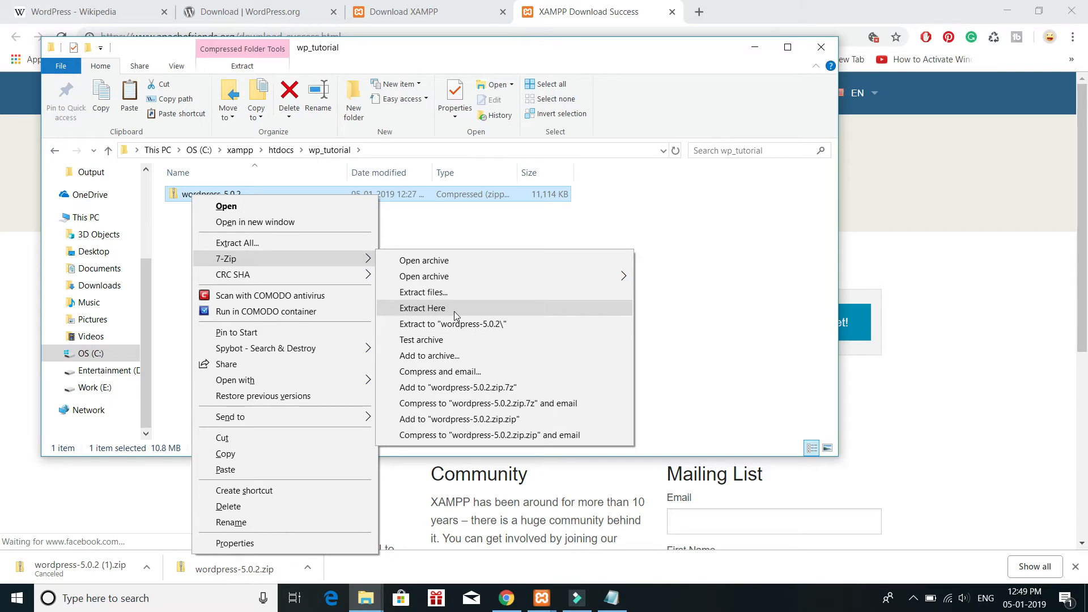
left_click(454, 311)
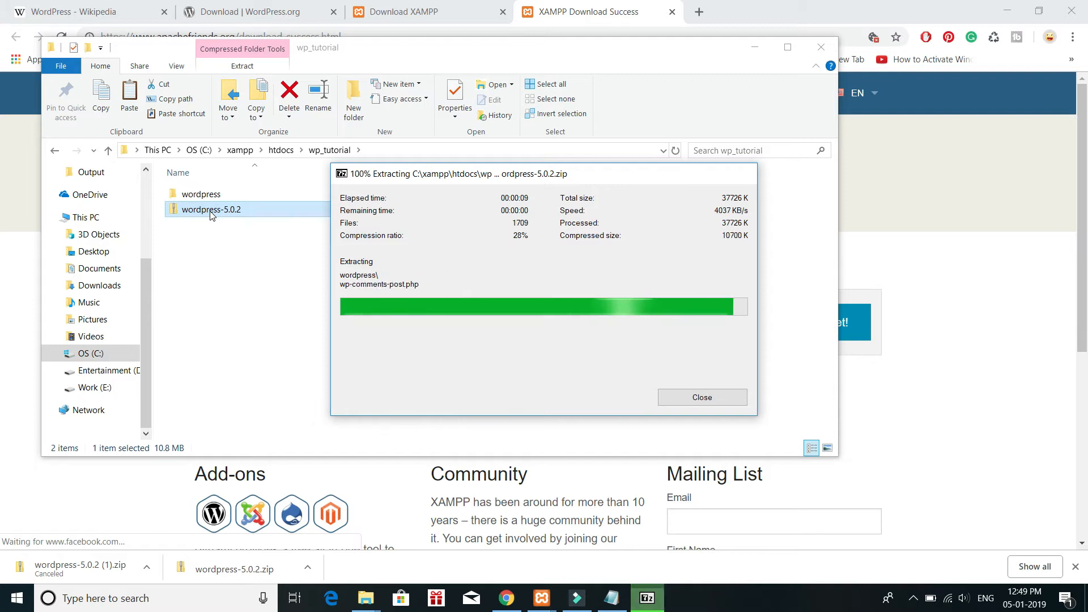
Step: Delete the wordpress-5.0.2 zip archive from the wp_tutorial folder
left_click(211, 210)
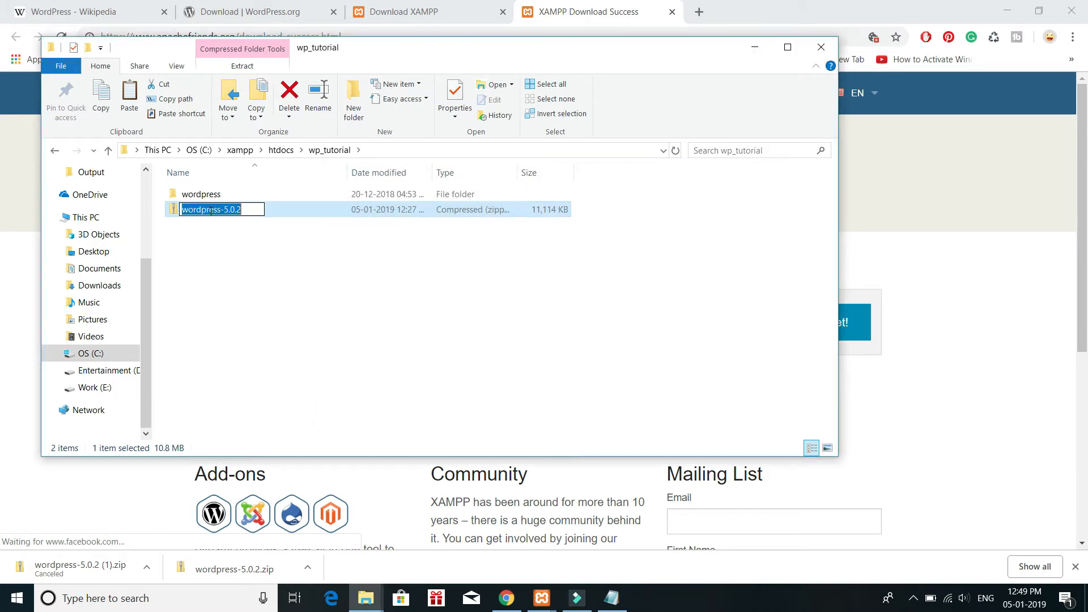
left_click(296, 211)
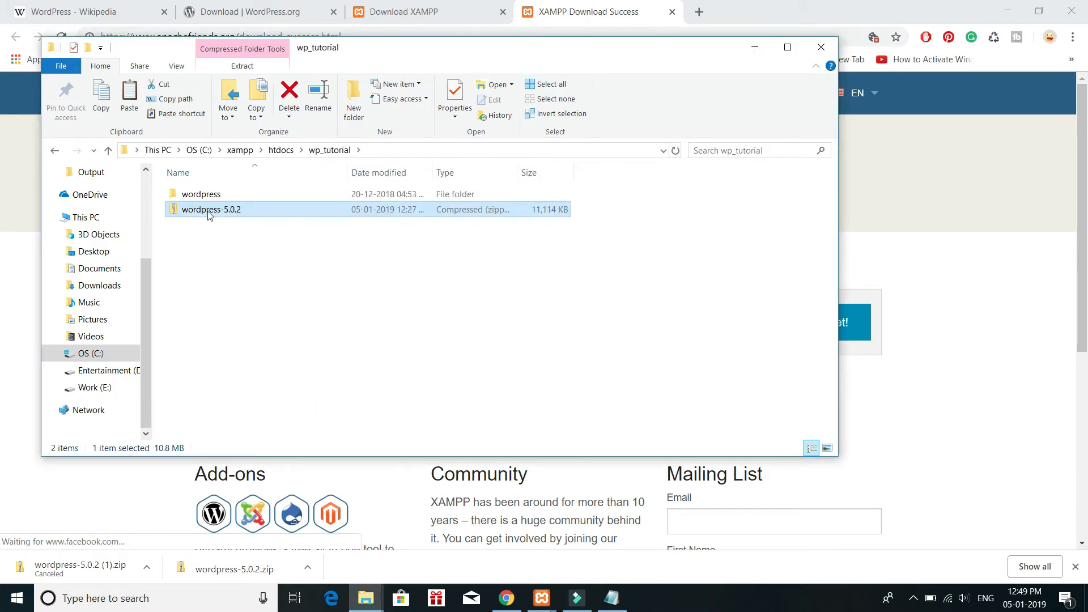
key("Up")
key("Down")
key("Delete")
Step: Move all files and folders from the extracted wordpress folder up into wp_tutorial
left_click(193, 198)
double_click(193, 199)
key("ctrl+a")
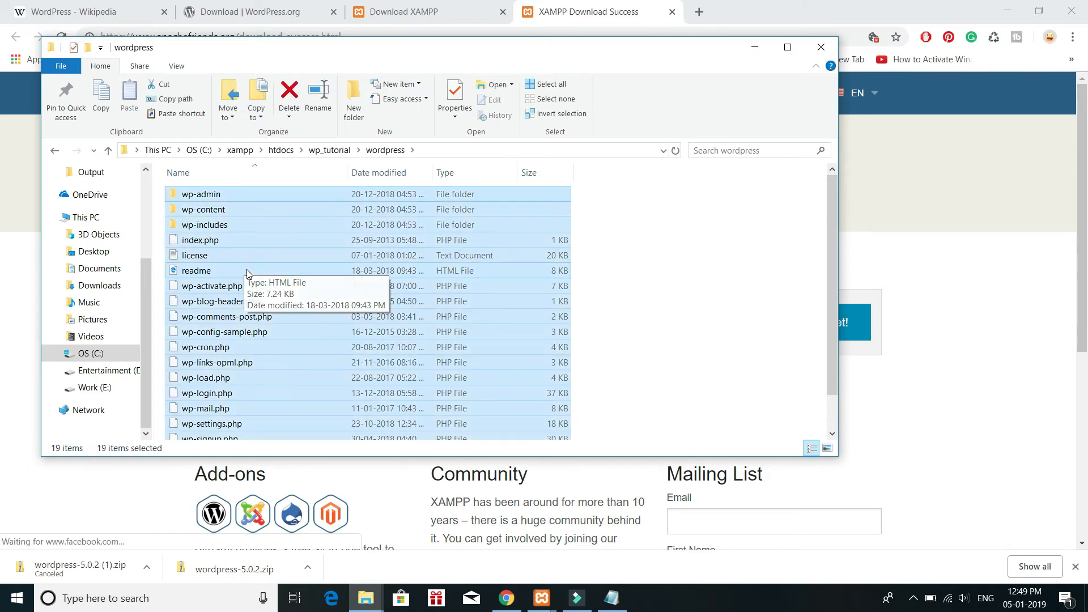
key("ctrl+x")
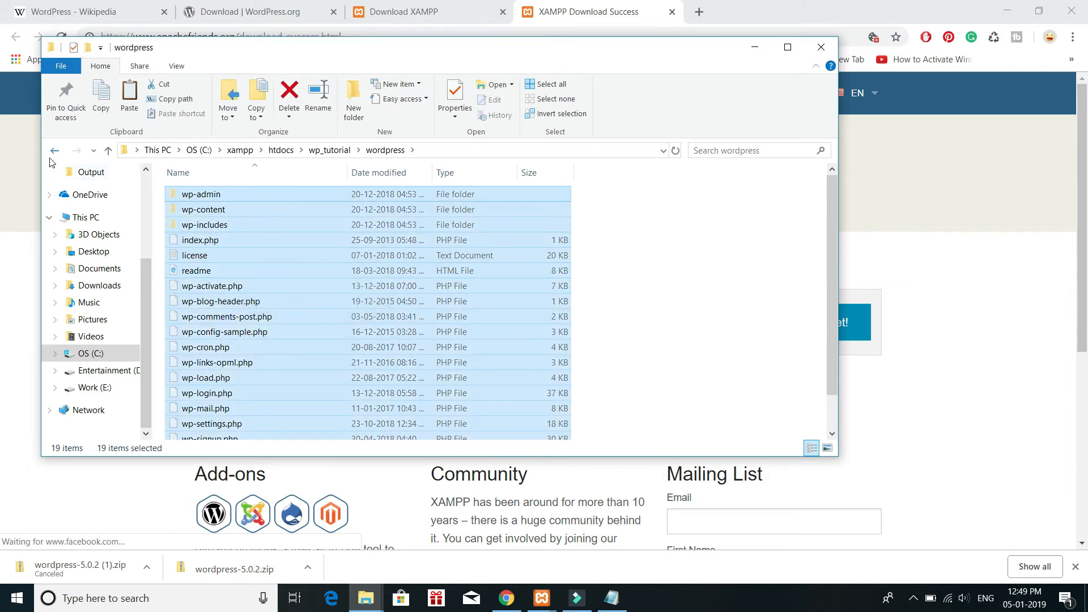
key("BackSpace")
left_click(218, 257)
key("ctrl+v")
Step: Delete the emptied wordpress folder from wp_tutorial and minimize the folder window
left_click(193, 200)
key("Delete")
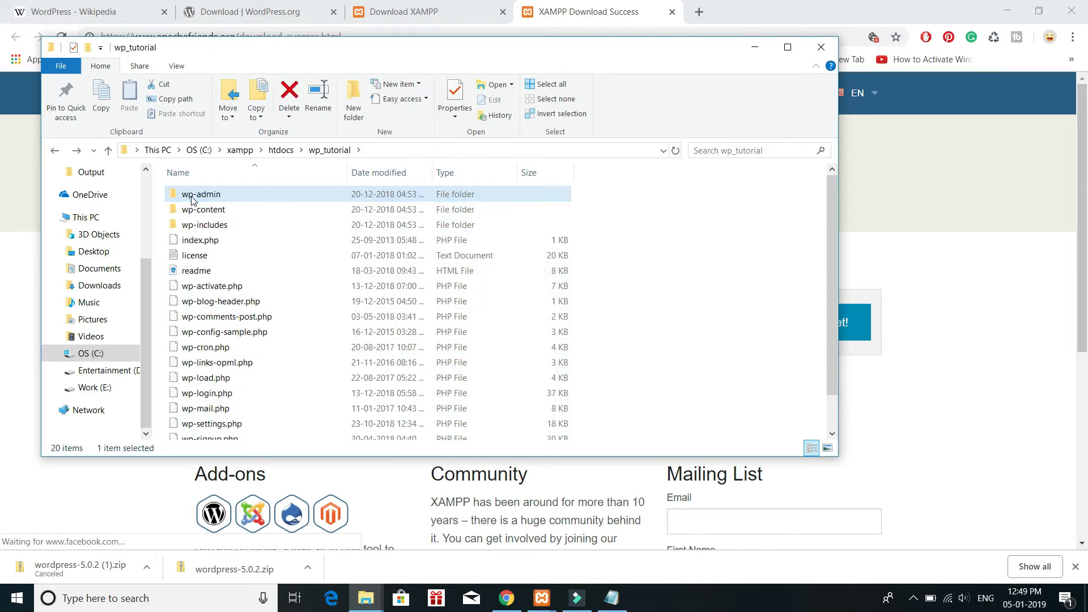
left_click(757, 45)
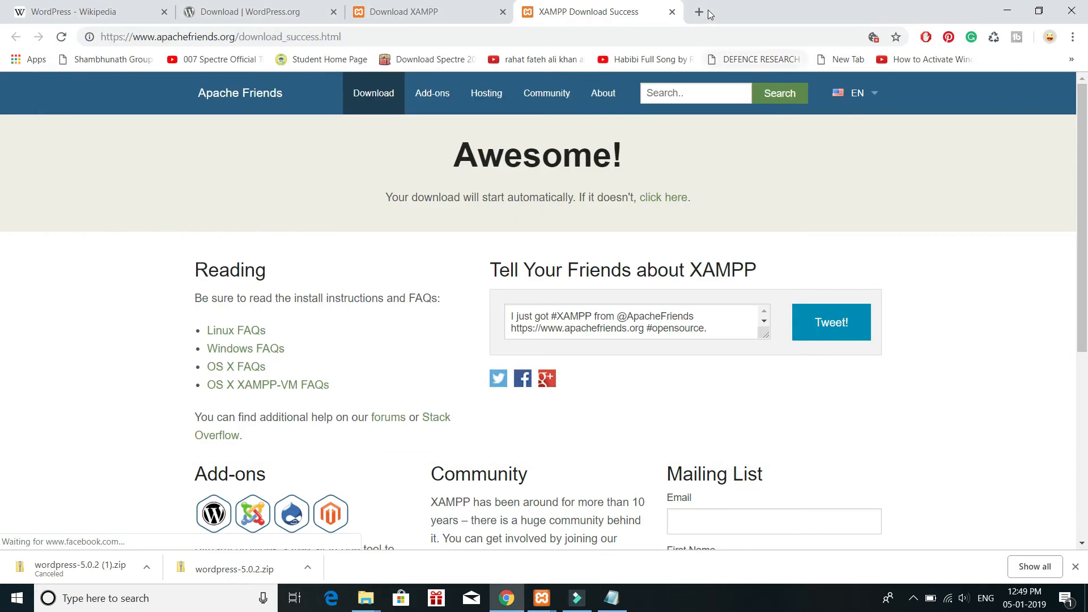
Step: Try to open phpMyAdmin on localhost in a new browser tab
left_click(701, 12)
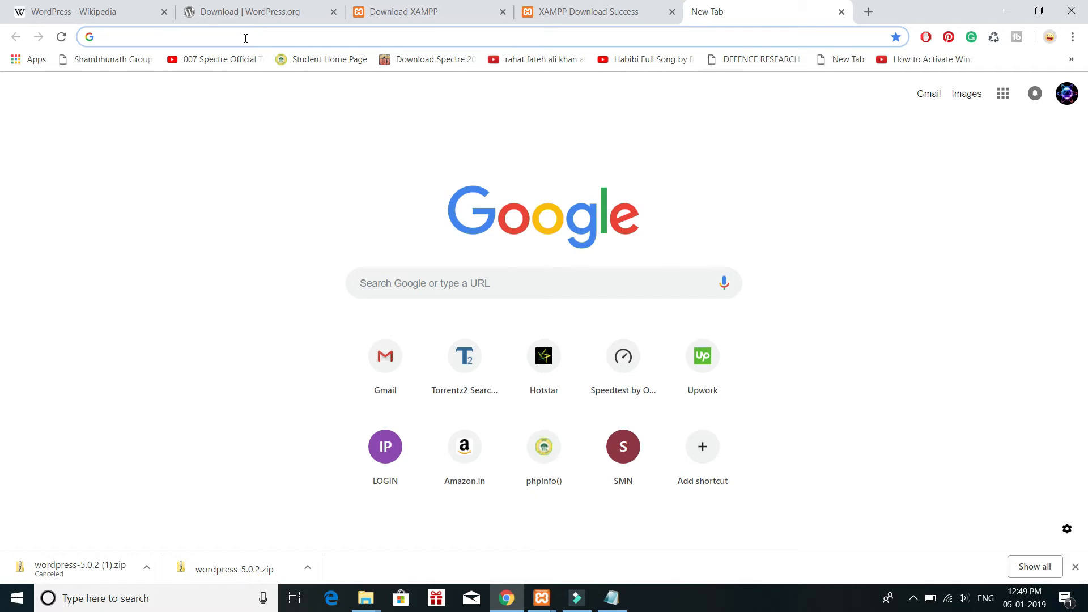
type("local")
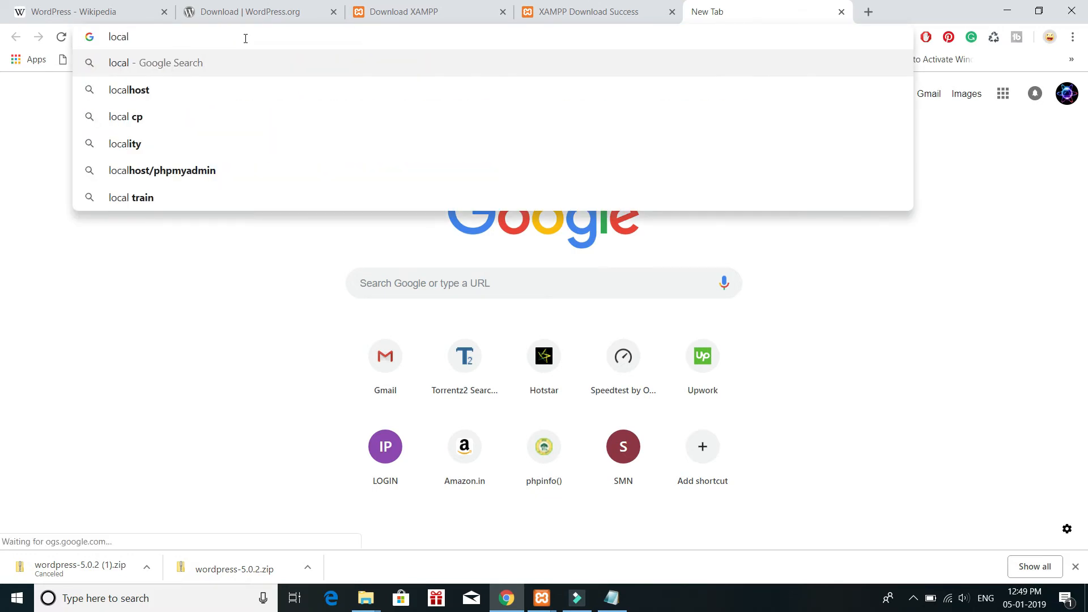
type("ho")
key("Down")
key("Down")
key("Up")
key("Up")
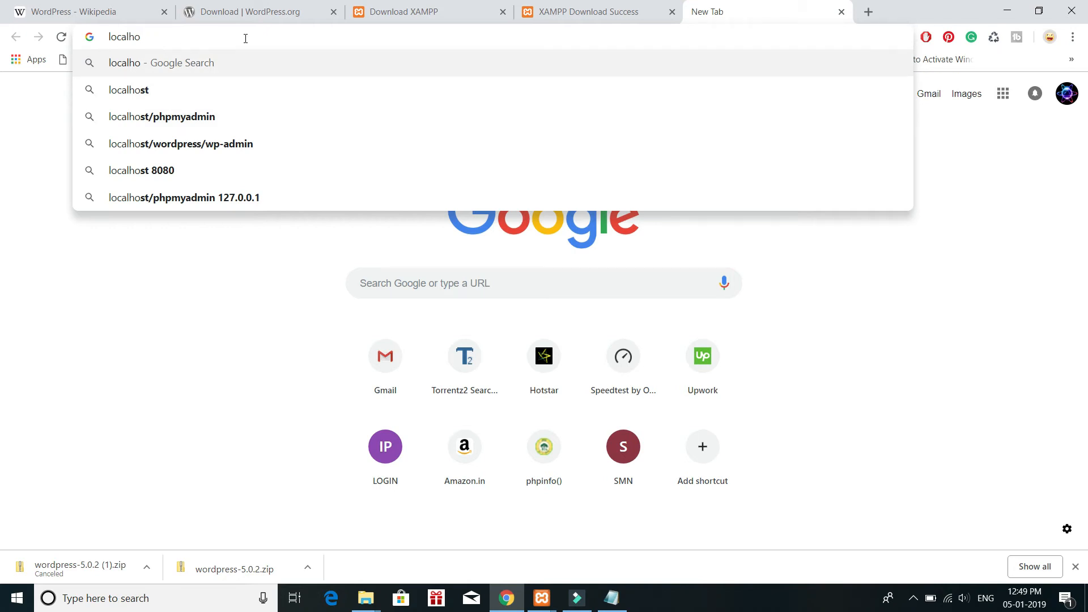
type("st")
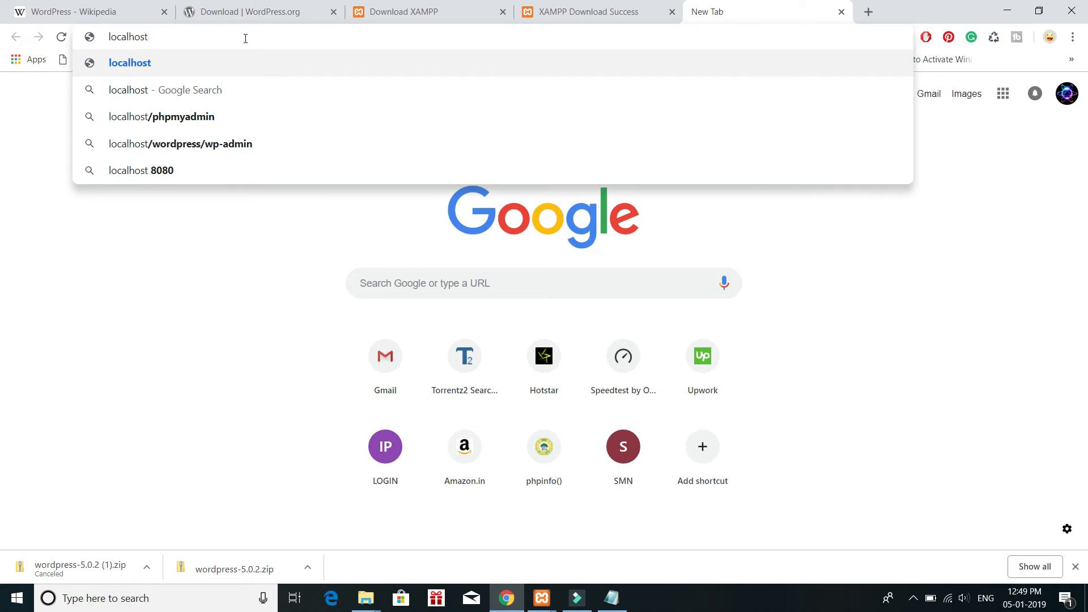
type("/php")
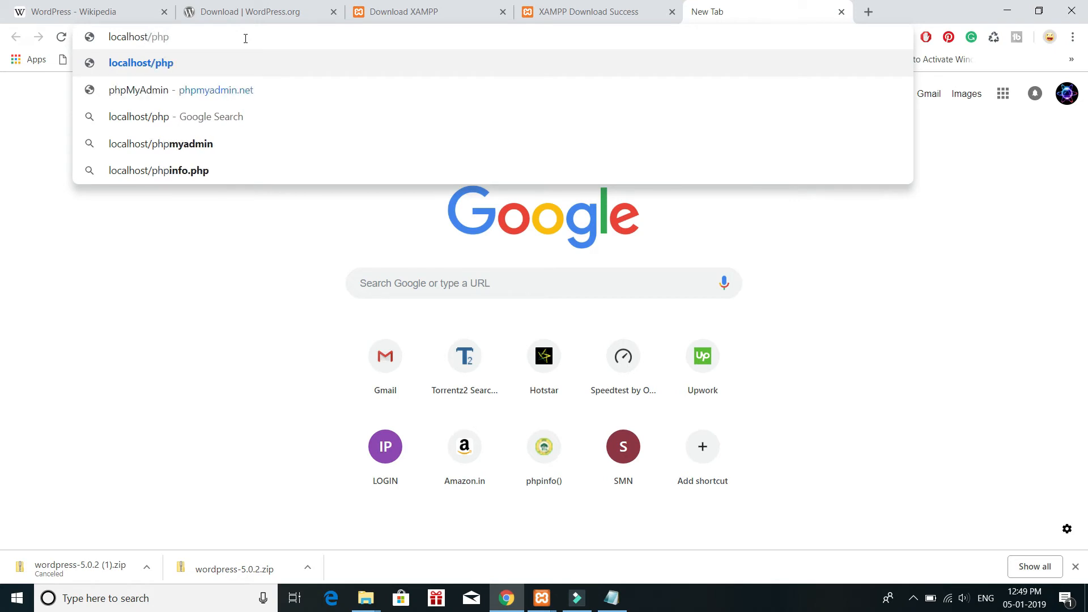
type("muadmin")
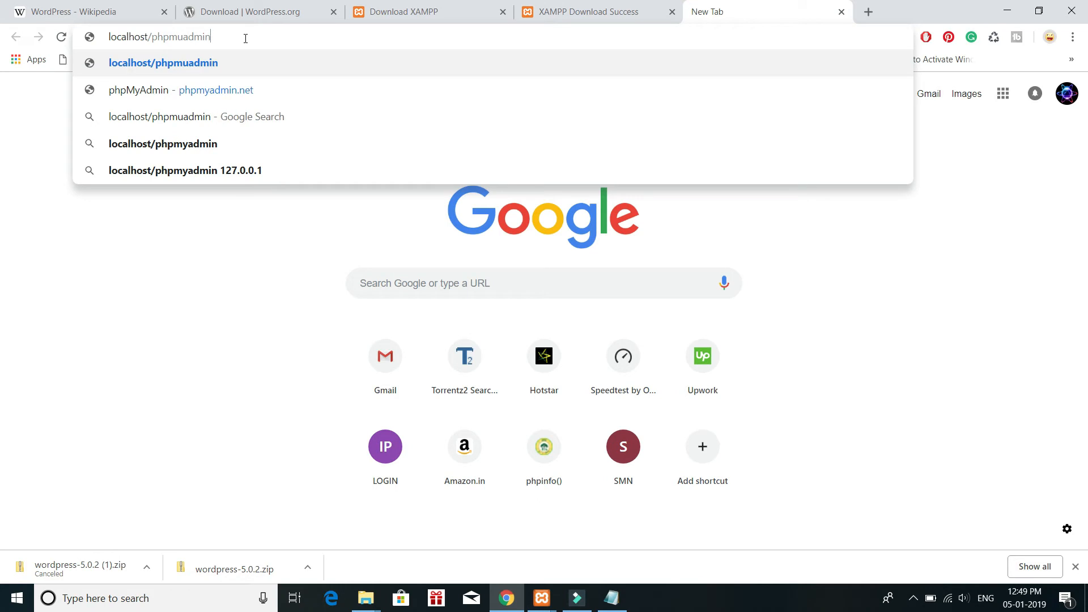
key("Return")
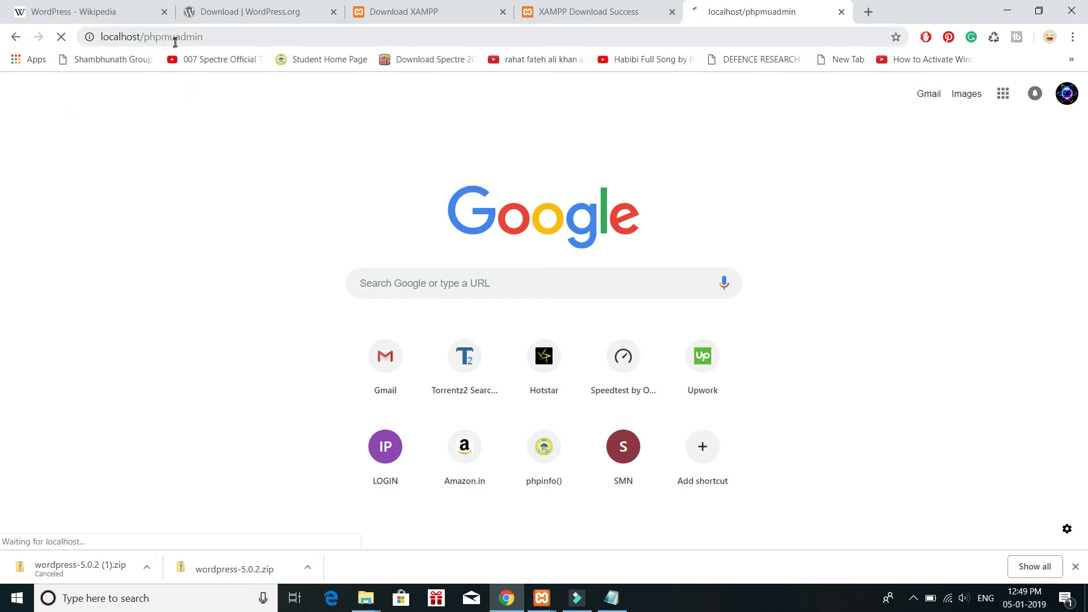
Step: Correct the misspelled address to localhost/phpmyadmin and load the page
left_click(177, 41)
left_click(177, 41)
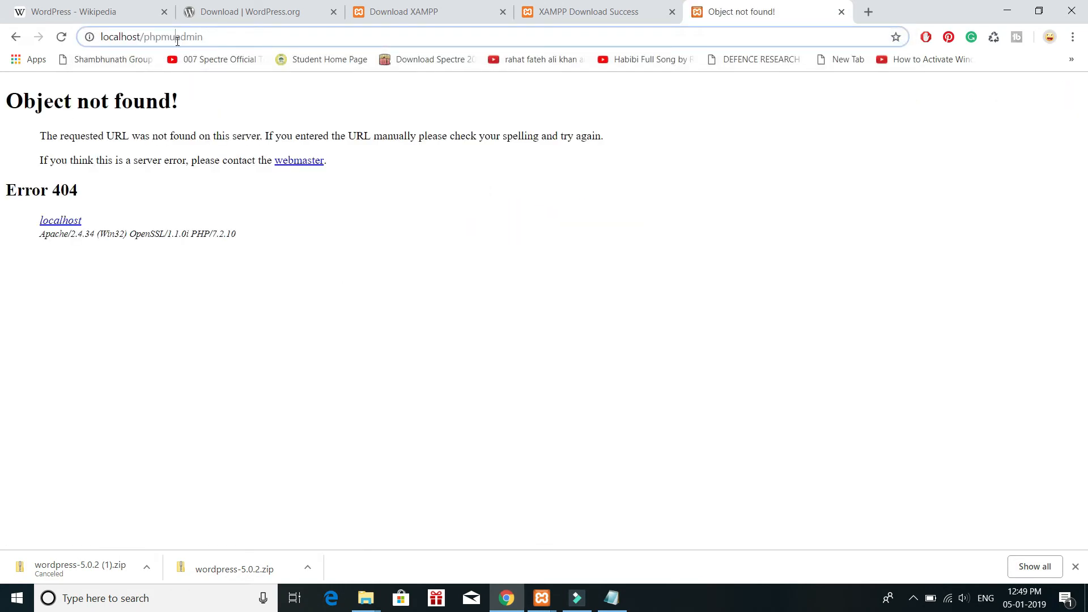
key("BackSpace")
type("y")
key("Return")
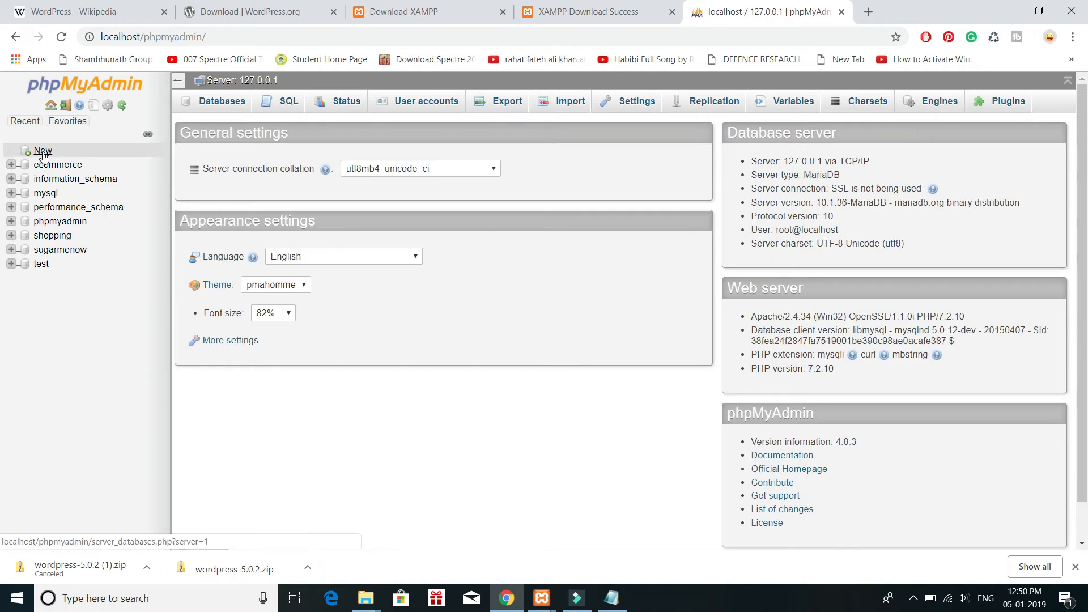
Step: Open the form for a new database, copy the wp_tutorial folder's name from htdocs, and return to phpMyAdmin
left_click(43, 151)
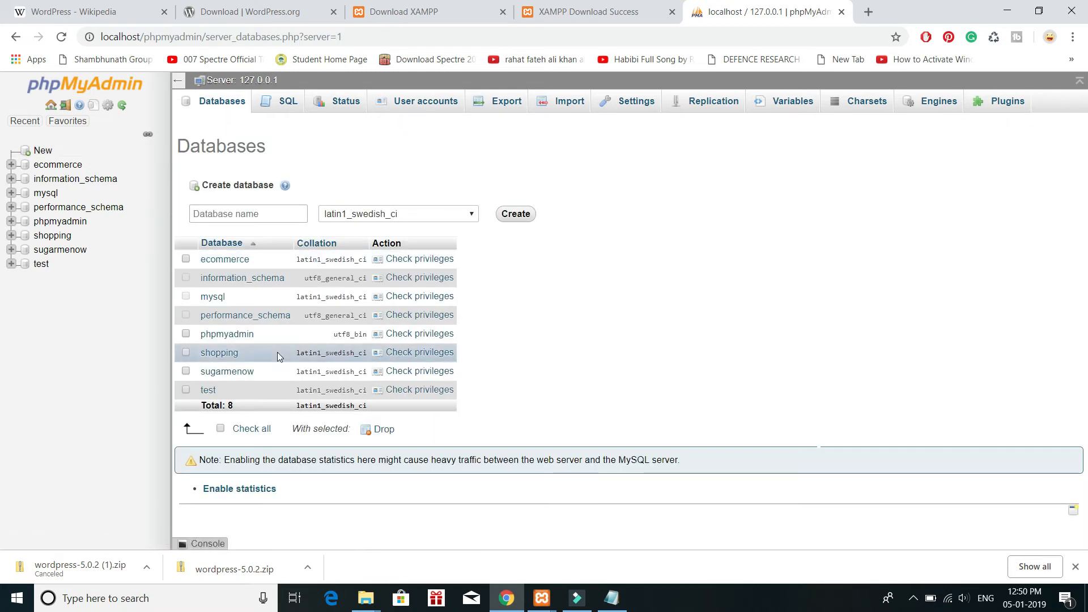
left_click(366, 598)
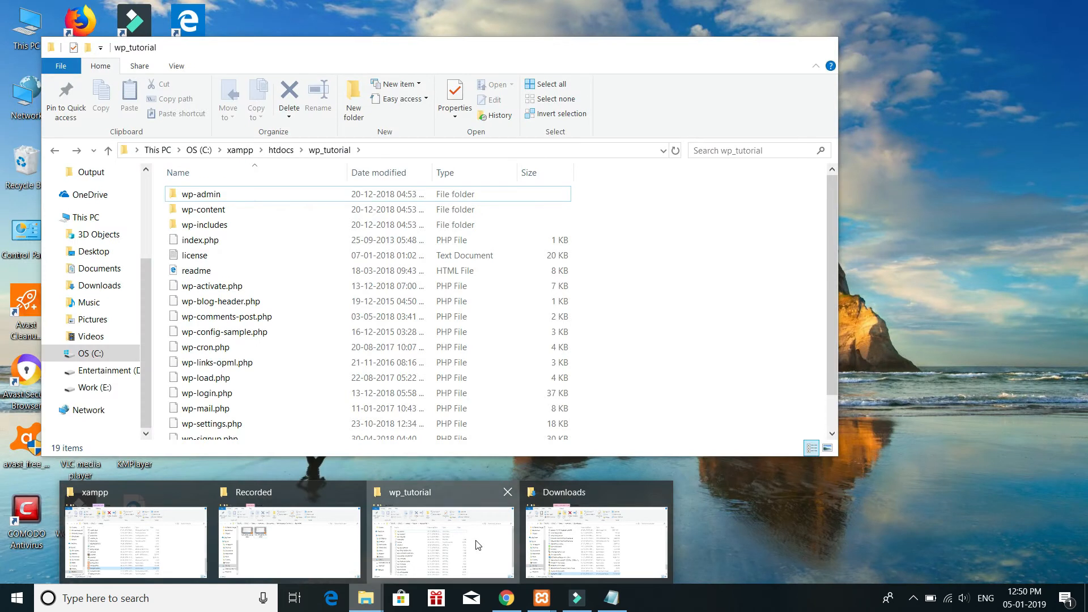
left_click(479, 544)
left_click(55, 150)
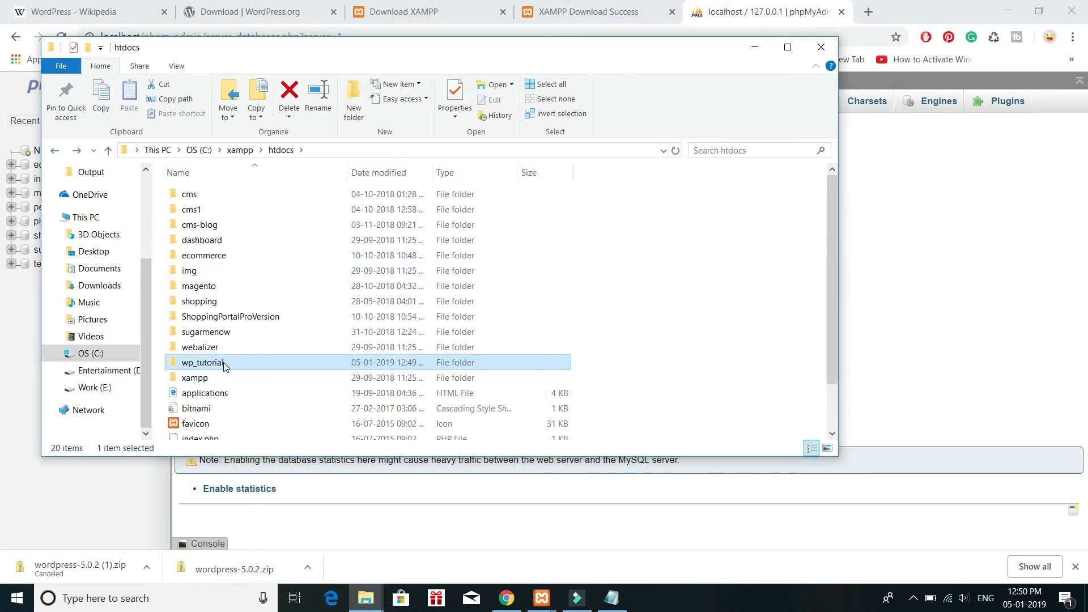
left_click(223, 362)
key("ctrl+c")
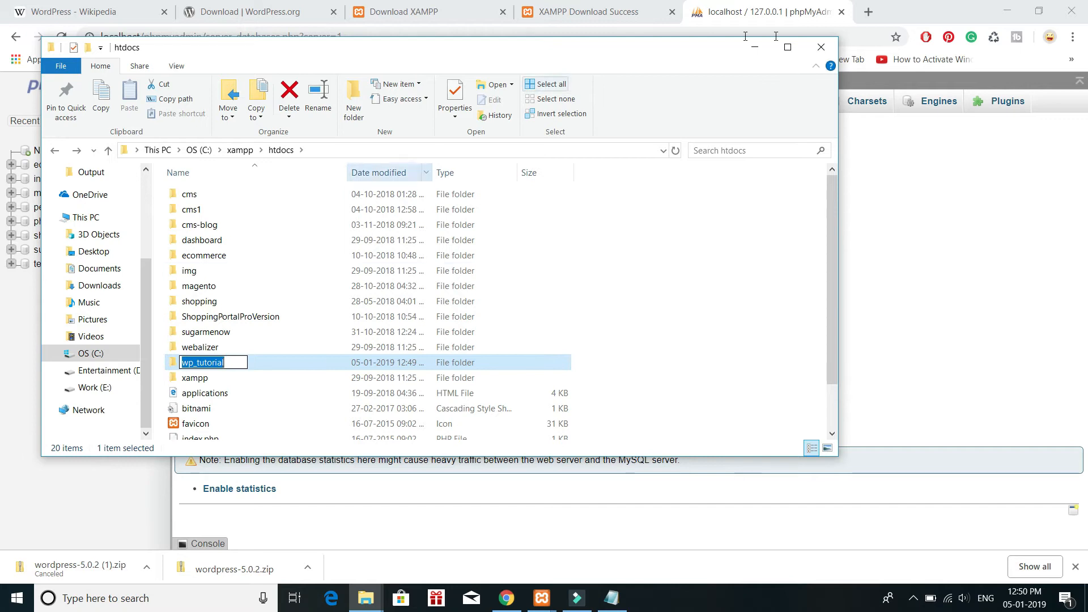
left_click(791, 33)
Step: Create a database named wp_tutorial using the copied folder name
left_click(252, 215)
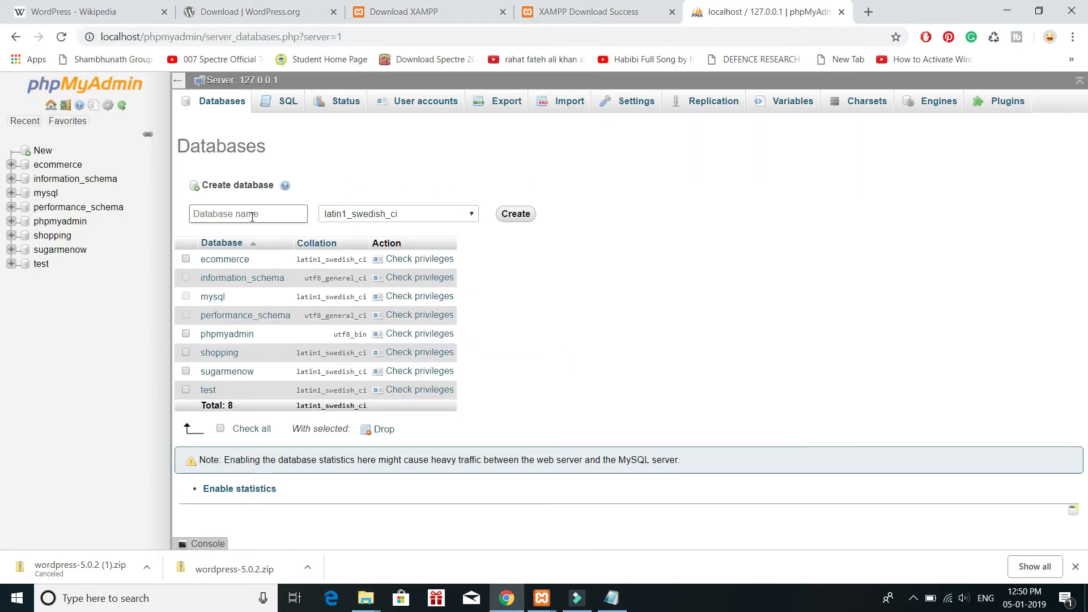
key("ctrl+v")
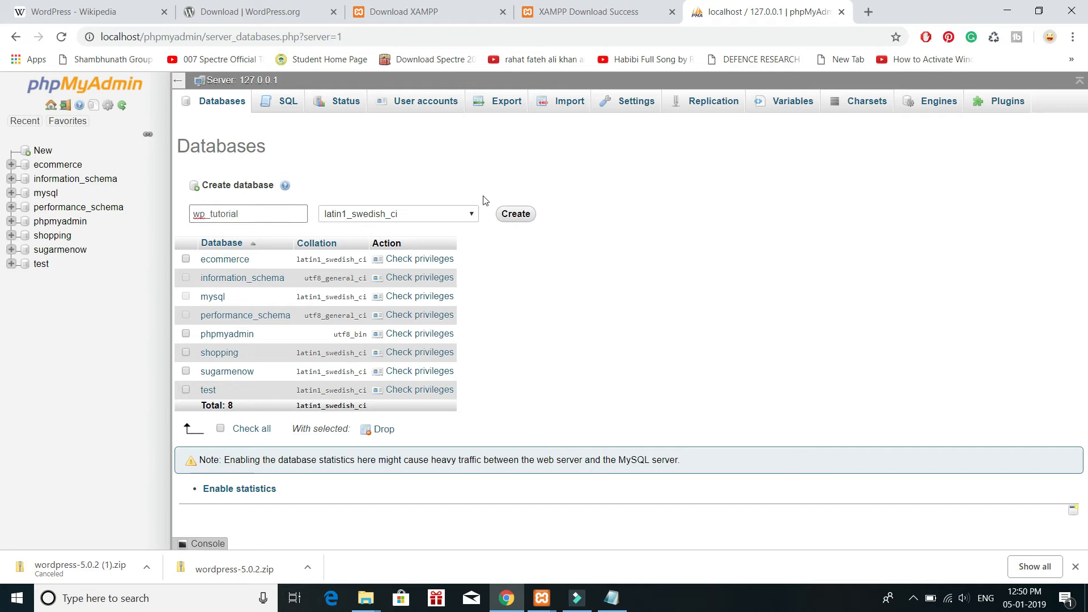
left_click(516, 216)
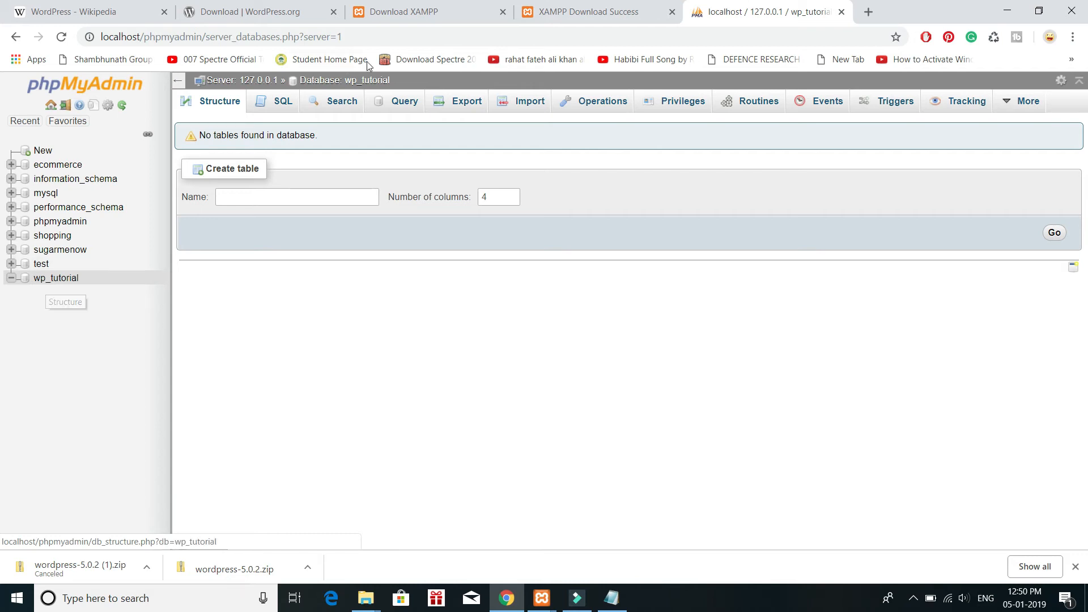
Step: Open localhost/wp_tutorial in a new browser tab to start the WordPress setup
left_click(868, 13)
type("local")
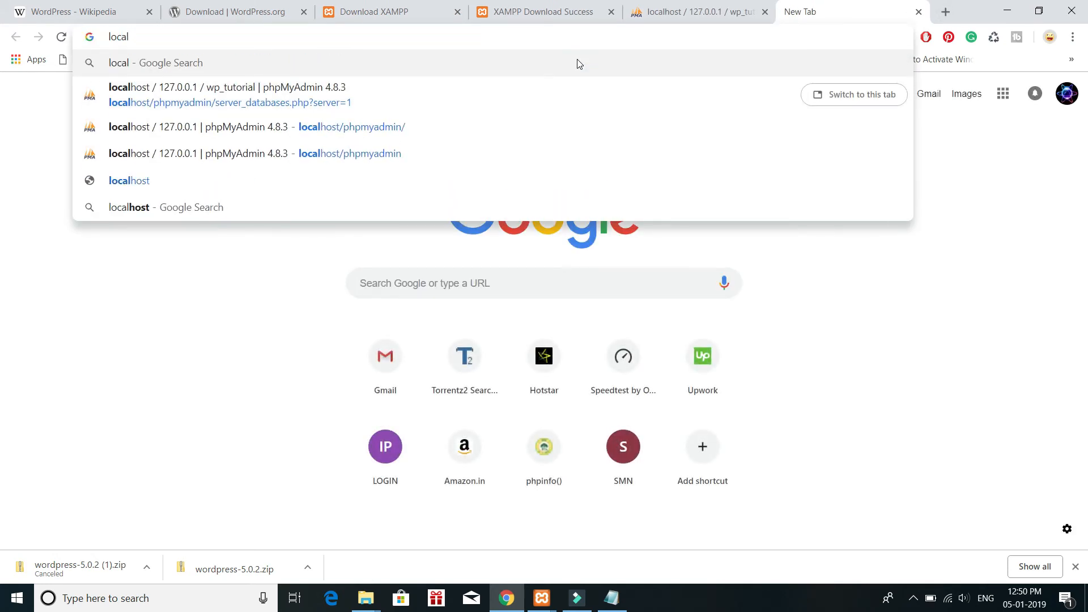
type("host")
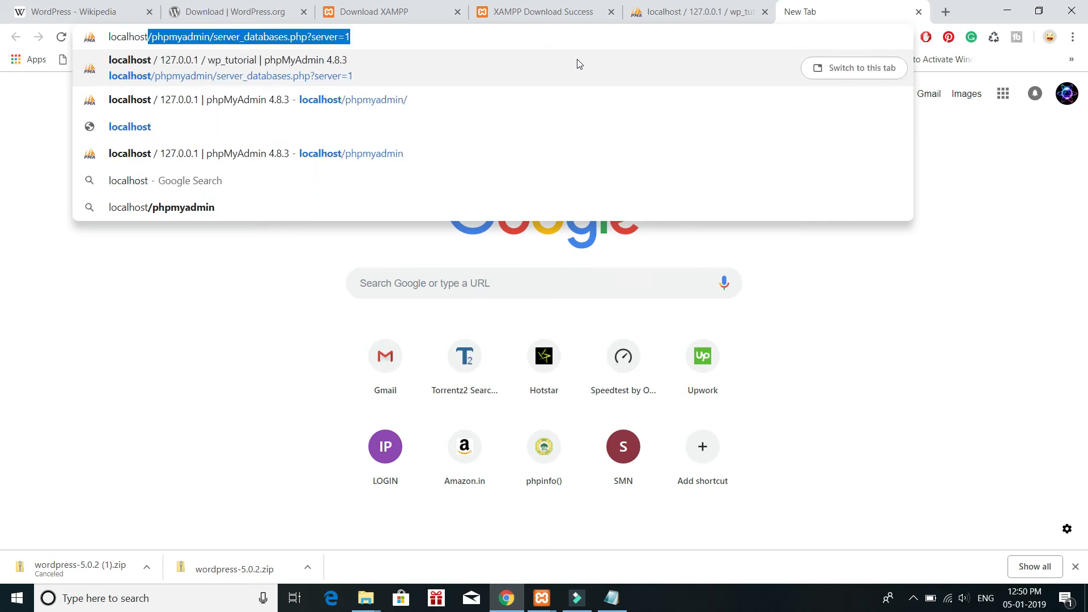
type("/")
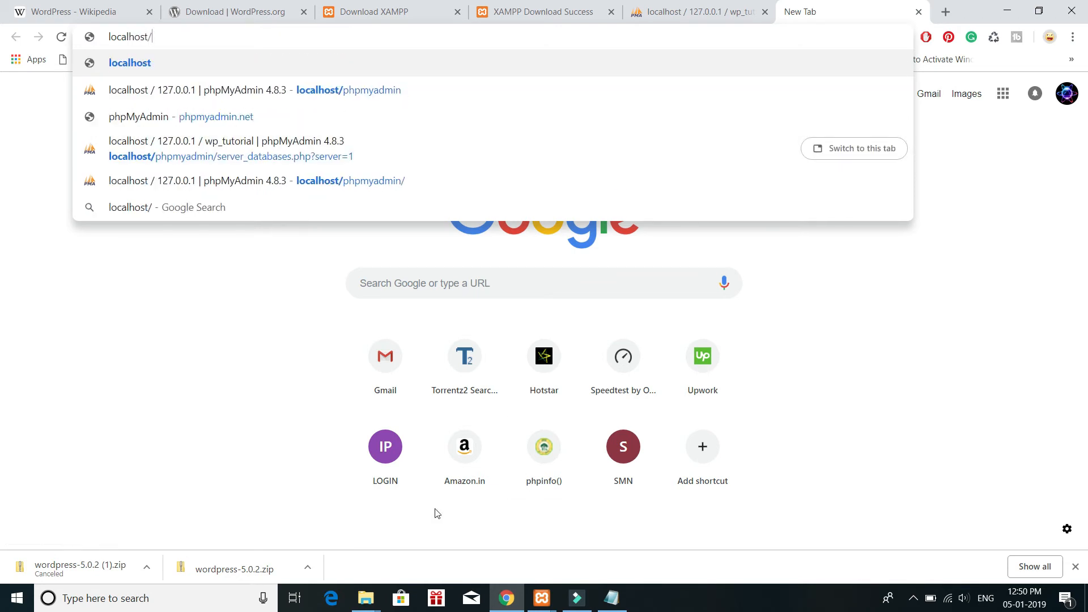
left_click(379, 601)
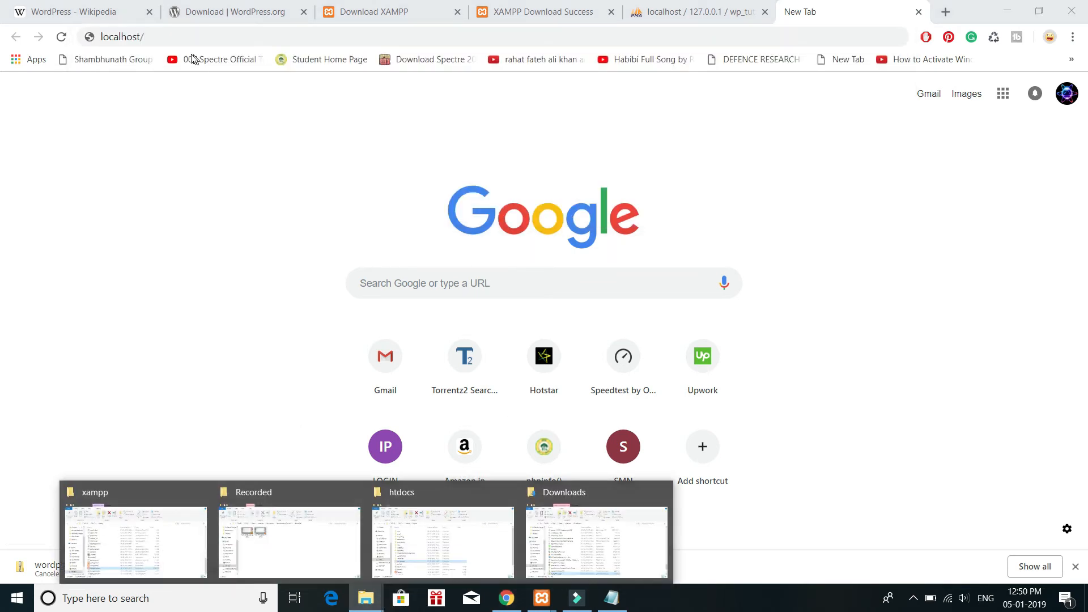
left_click(181, 37)
type("wp_tutorial")
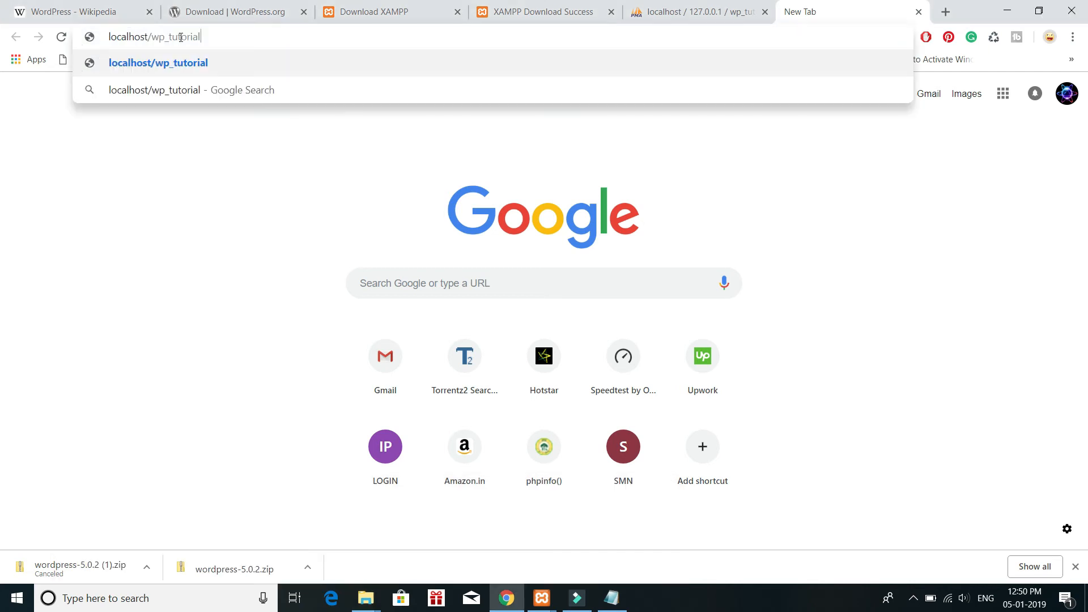
key("Return")
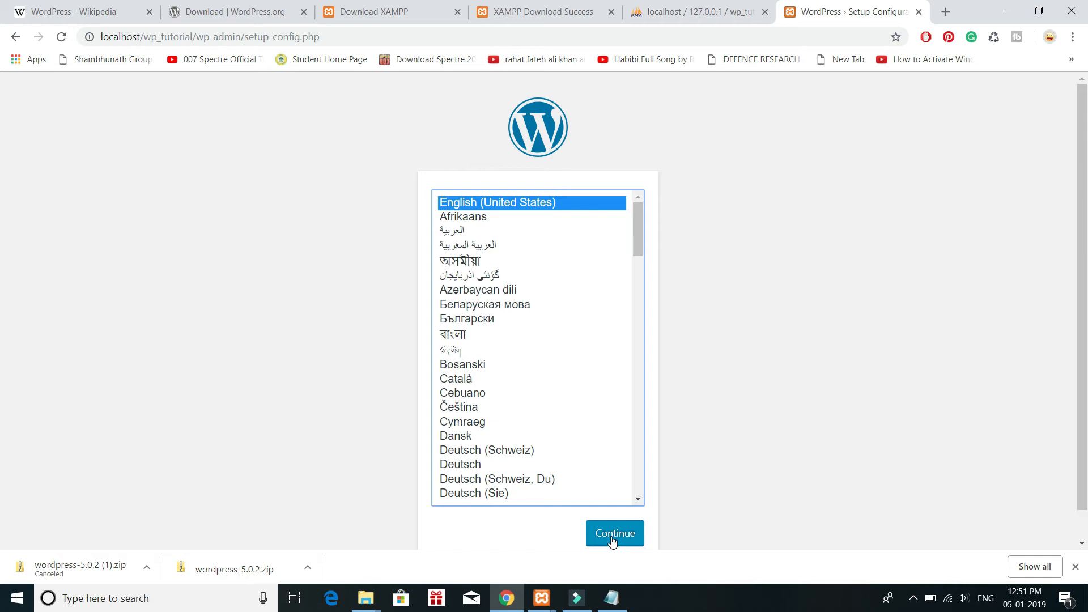
Step: Continue the WordPress setup in English (United States) and proceed past the welcome page to the database connection form
scroll(500, 344, "down", 3)
scroll(500, 344, "up", 3)
left_click(611, 540)
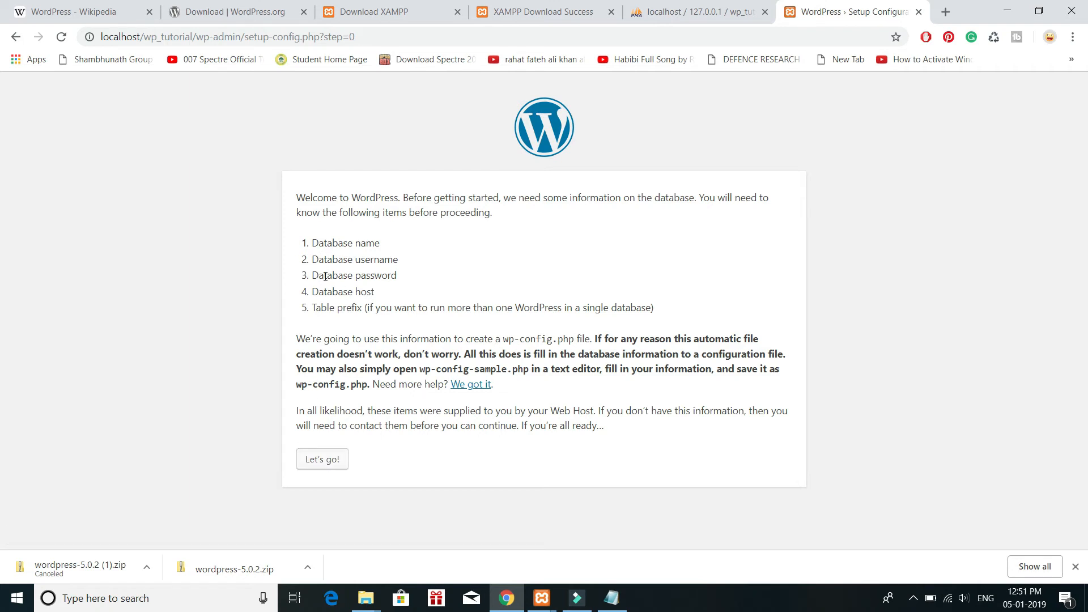
left_click(325, 462)
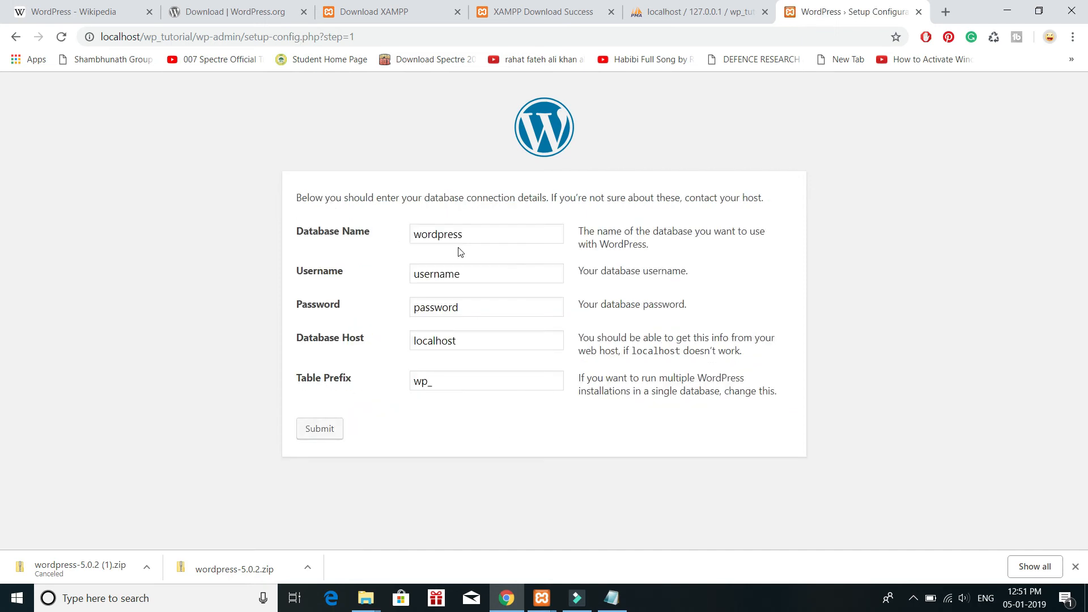
Step: Set the database name to wp_tutorial and the database username to root
left_click_drag(461, 234, 384, 244)
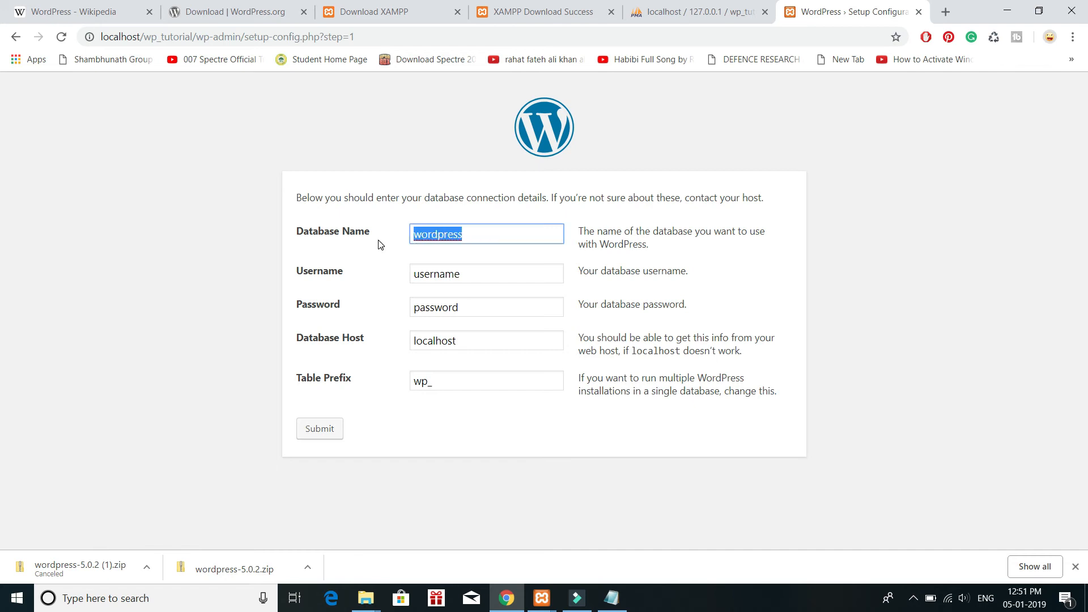
key("ctrl+v")
left_click_drag(477, 277, 388, 279)
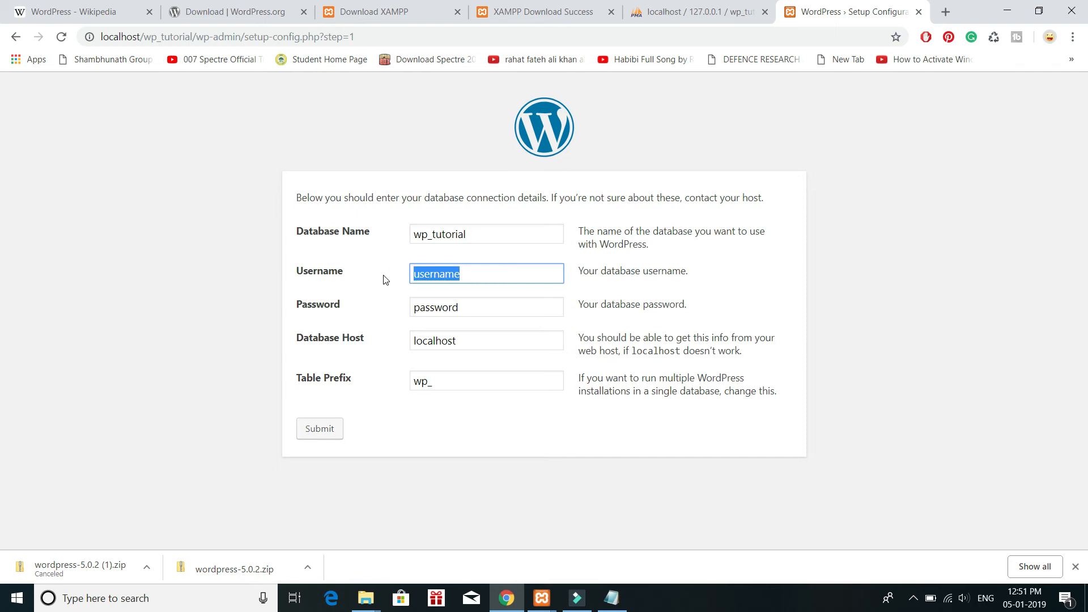
type("root")
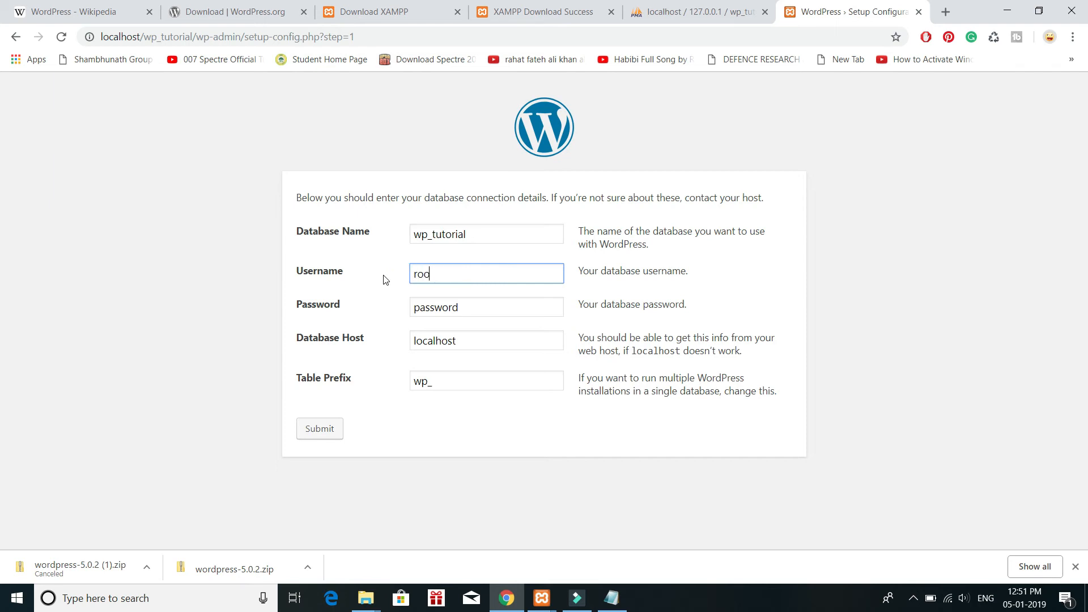
Step: Clear the database password field, keep the wp_ table prefix, and submit the connection details
left_click(472, 306)
left_click_drag(473, 306, 357, 307)
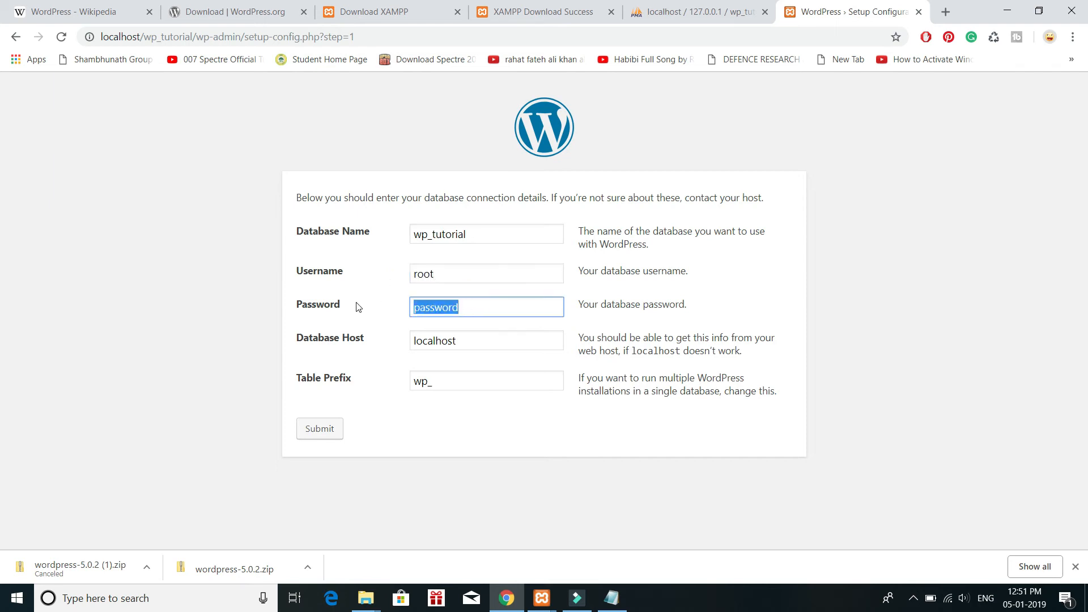
key("BackSpace")
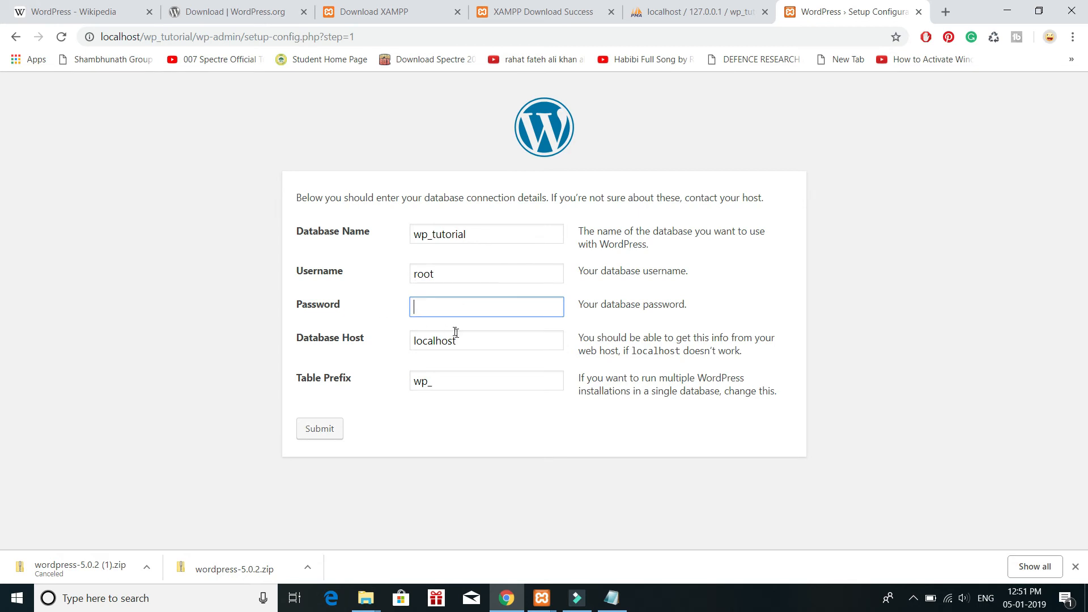
left_click(442, 381)
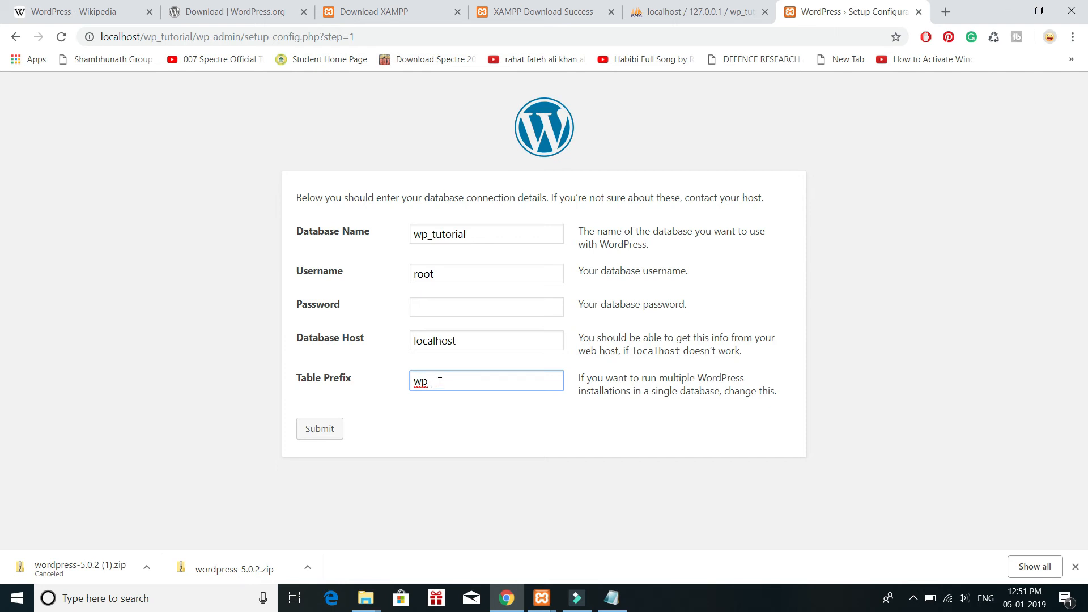
left_click(309, 436)
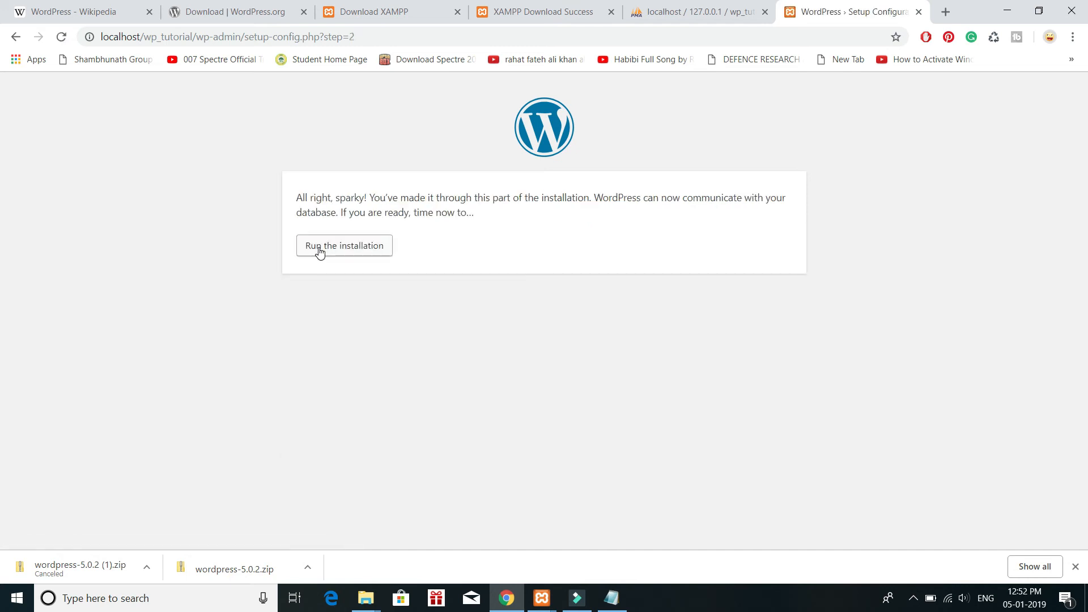
Step: Run the WordPress installation and set the site title to Wordpress Tutorial
left_click(320, 251)
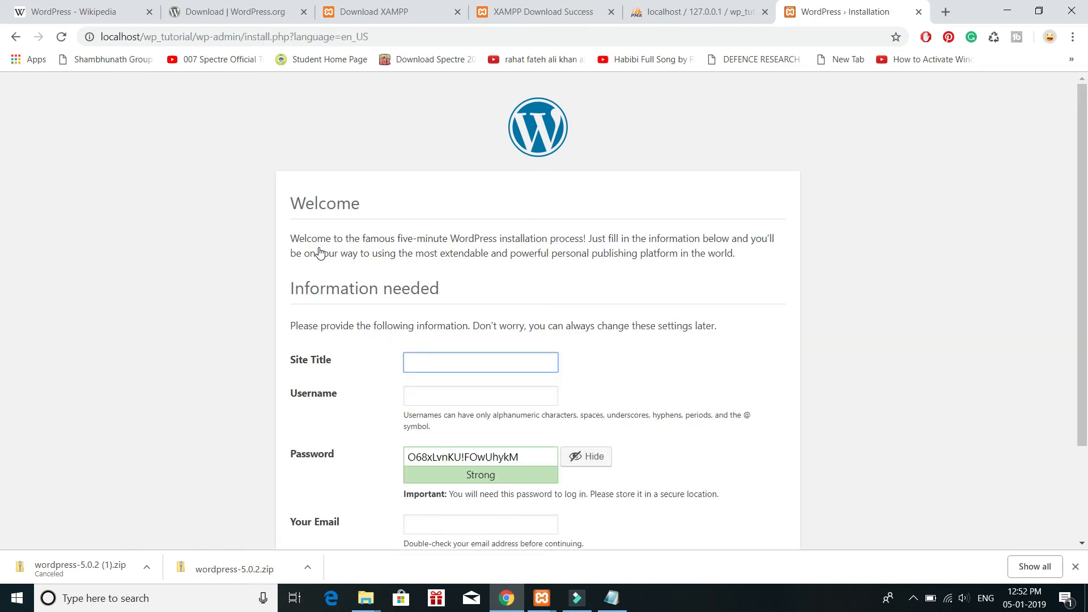
scroll(411, 320, "down", 2)
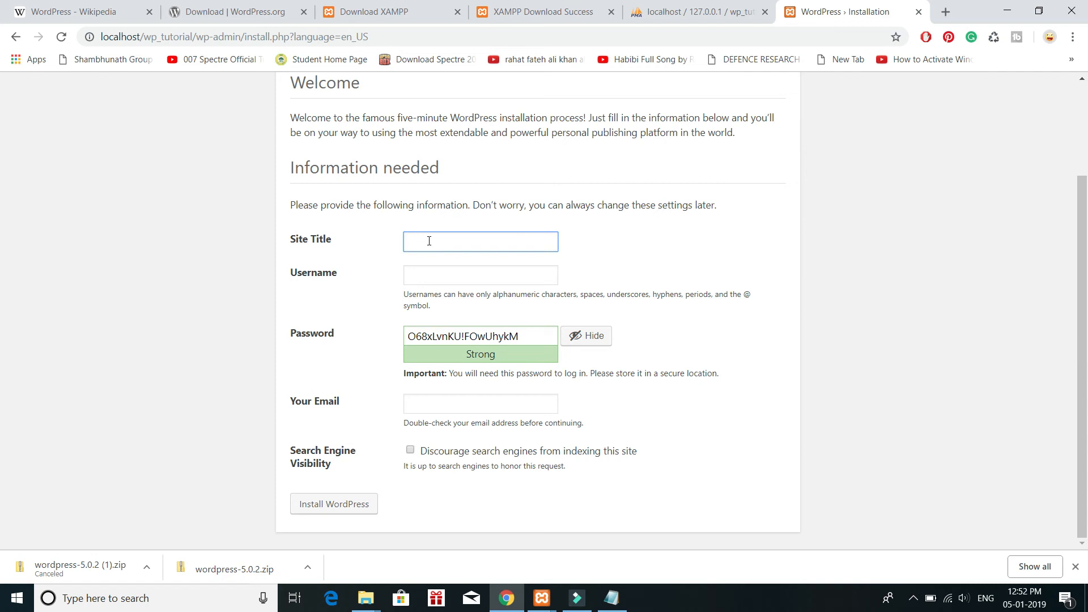
type("wp_tutoria")
key("shift+Left")
key("shift+Left")
key("shift+Left")
key("shift+Left")
key("shift+Left")
key("shift+Left")
key("shift+Left")
key("shift+Left")
key("shift+Left")
key("shift+Left")
key("shift+Left")
type("Wordpress  Tutorial")
Step: Set the site username to admin, enter the account password, and confirm the use of a weak password
left_click(441, 273)
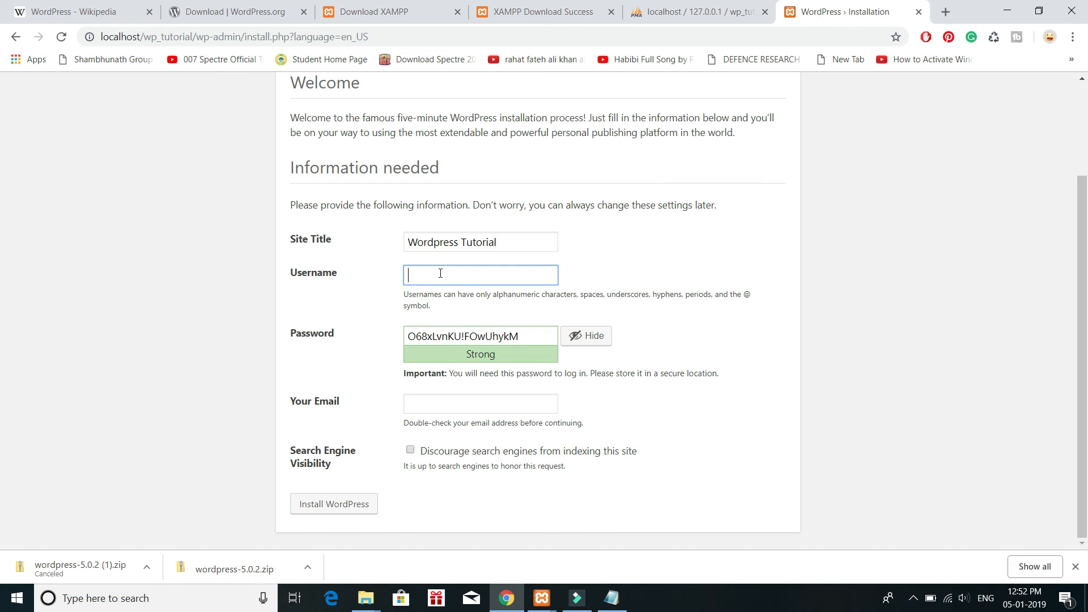
type("admin")
key("Tab")
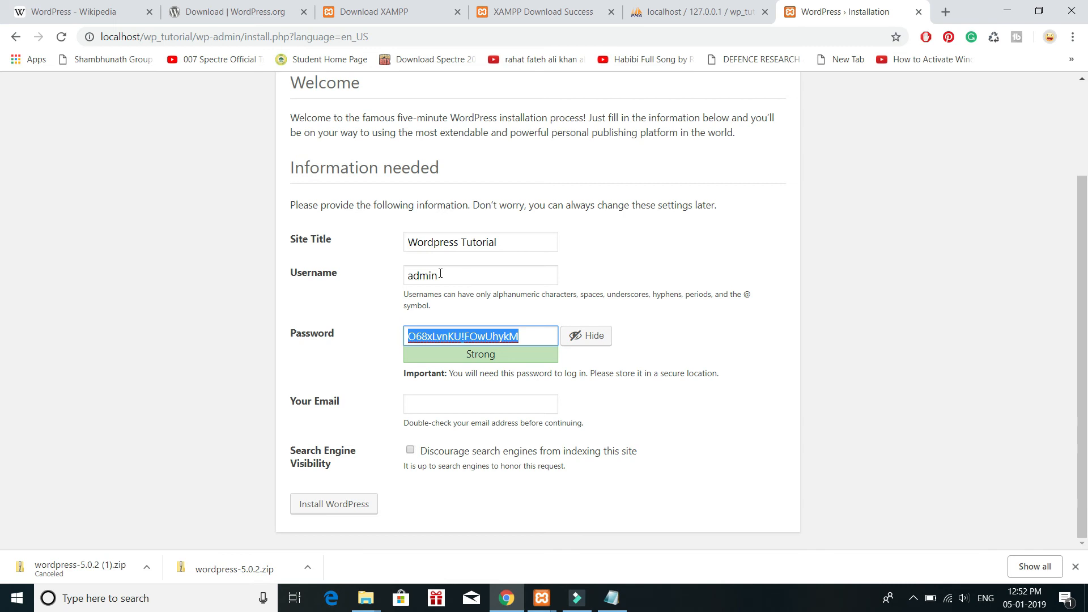
type("123456")
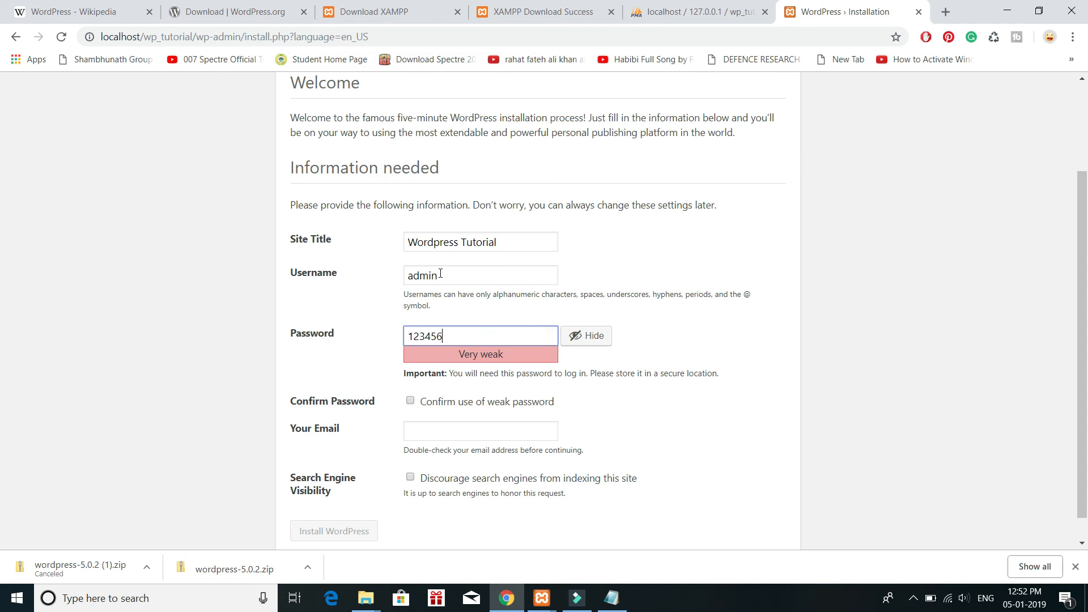
left_click(410, 402)
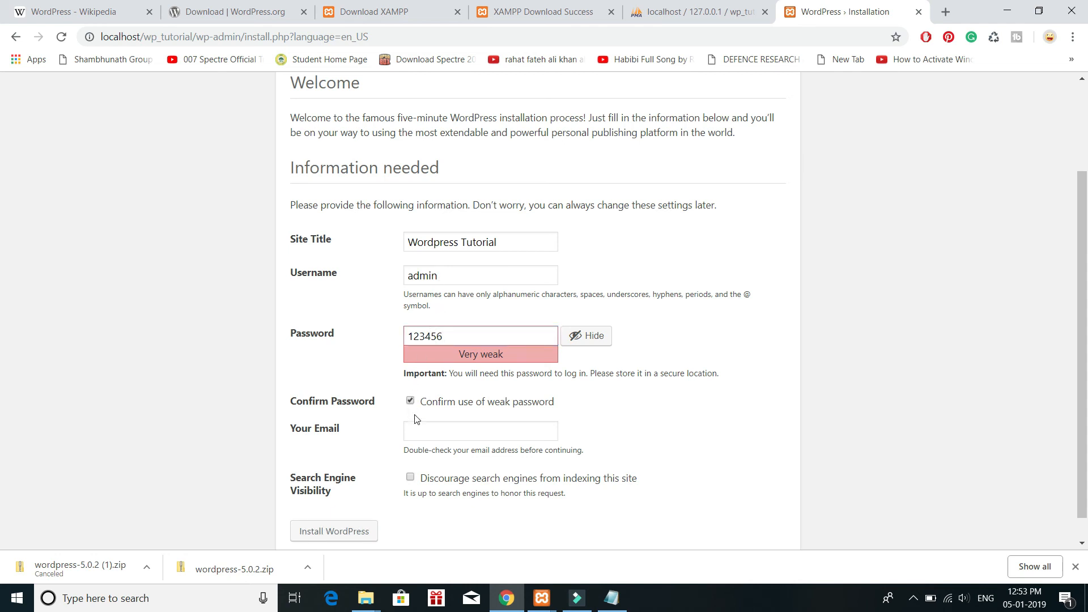
Step: Fill in the administrator's e-mail address, leave search engine indexing allowed, and install WordPress
left_click(428, 435)
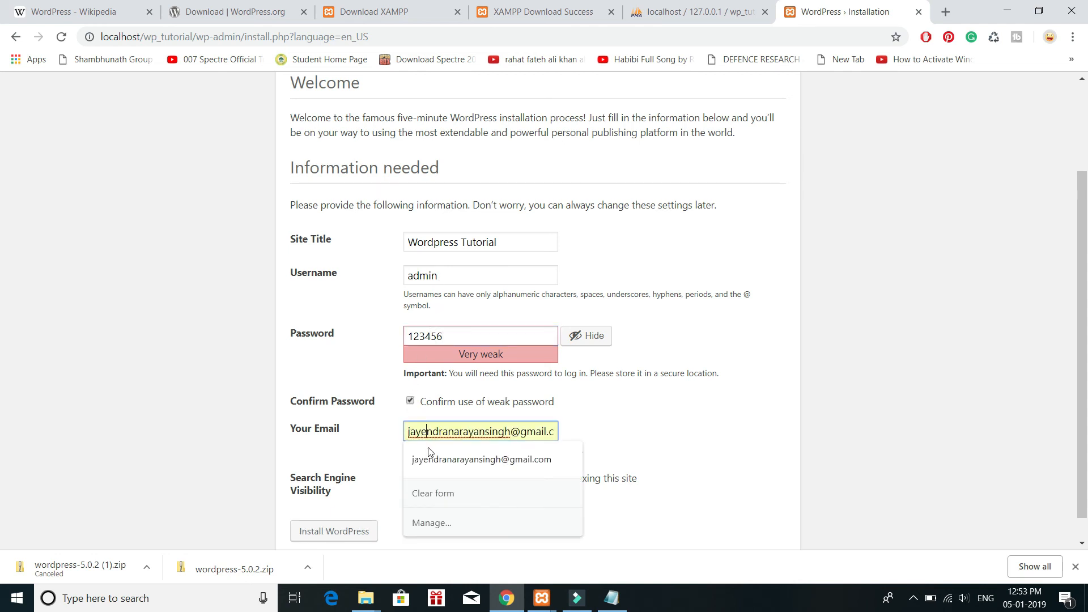
left_click(434, 458)
left_click(411, 478)
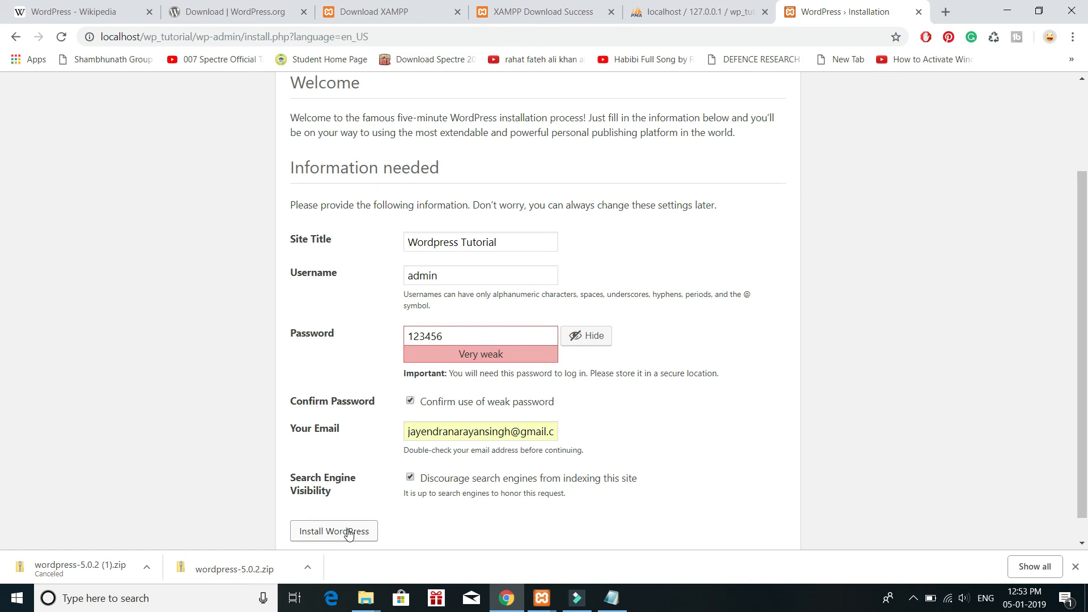
left_click(412, 478)
left_click(340, 533)
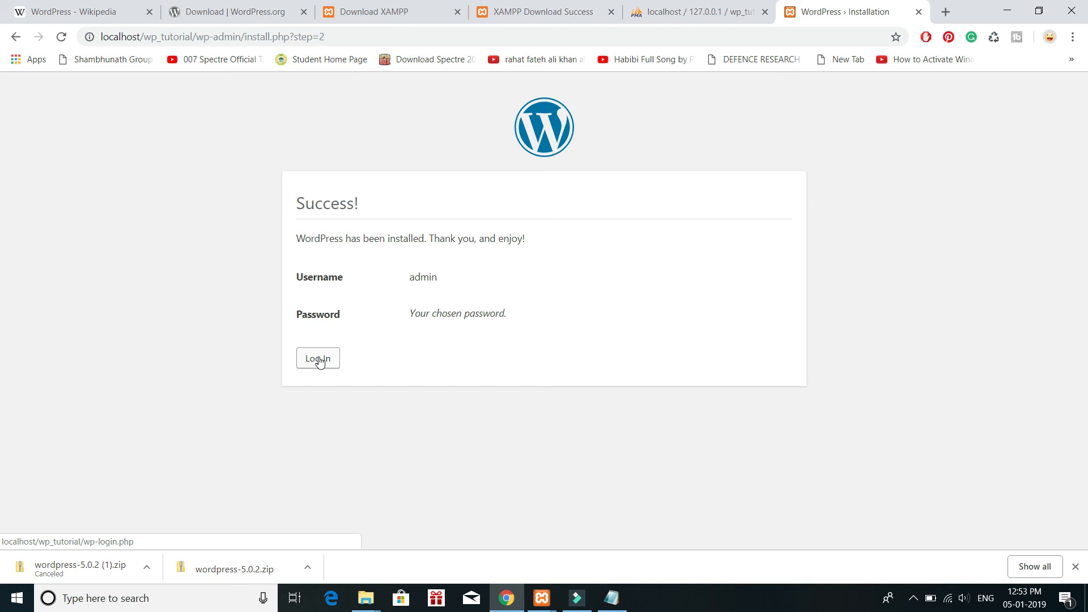
Step: Log in to the new WordPress site as admin with the account password and Remember Me enabled
double_click(413, 276)
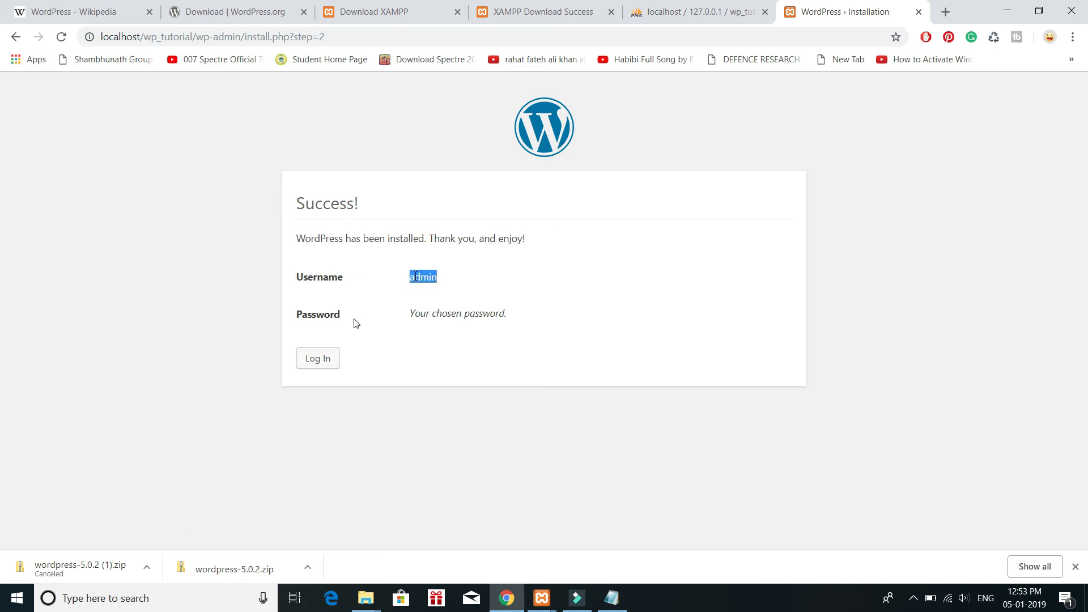
left_click(315, 354)
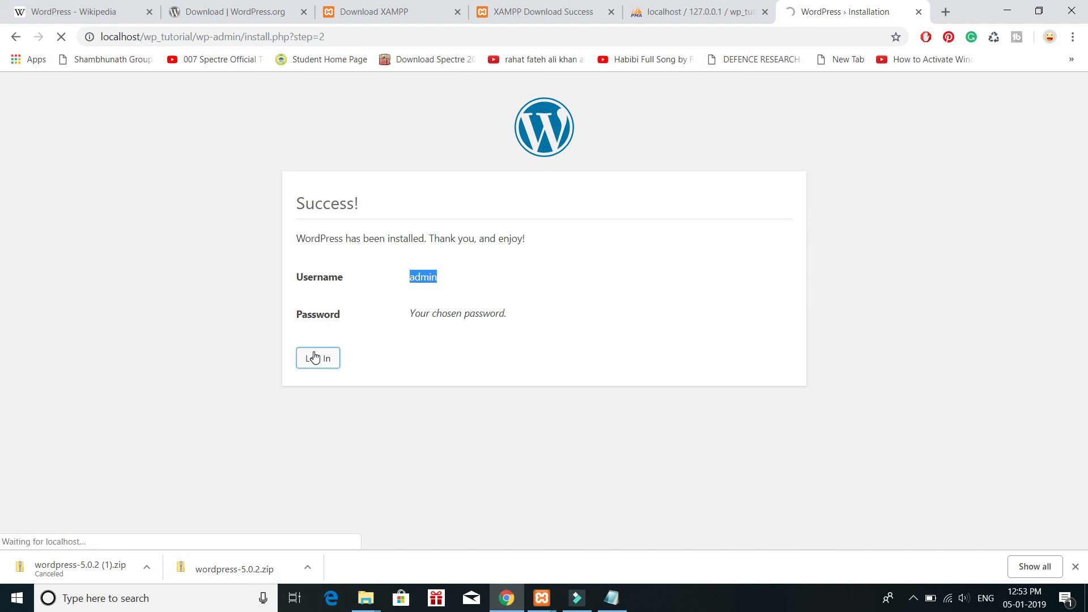
type("admin")
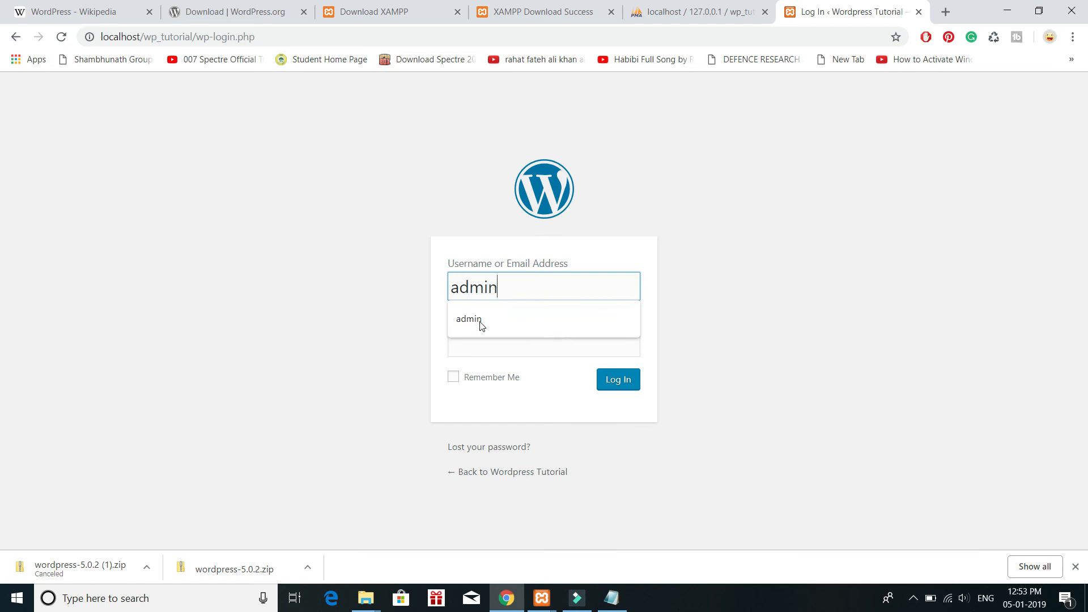
key("Tab")
type("admin1")
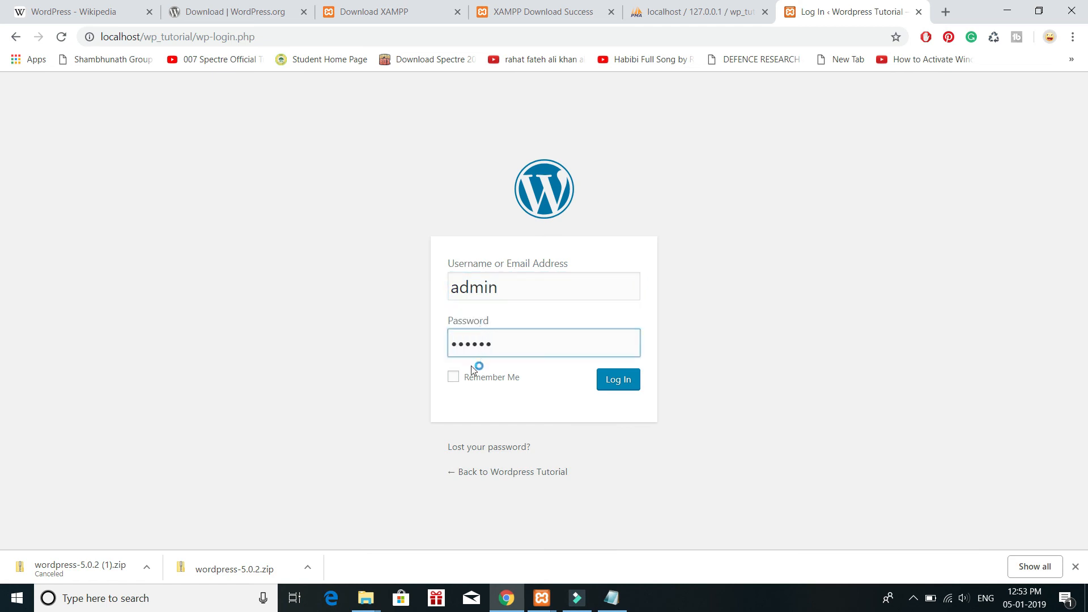
left_click(469, 381)
left_click(618, 381)
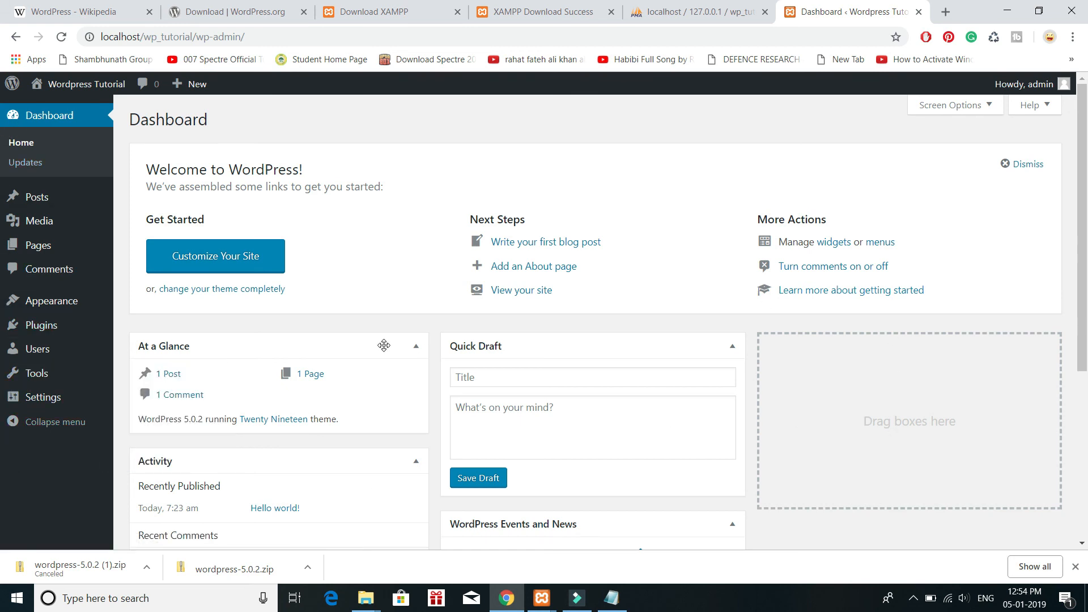
mouse_move(81, 95)
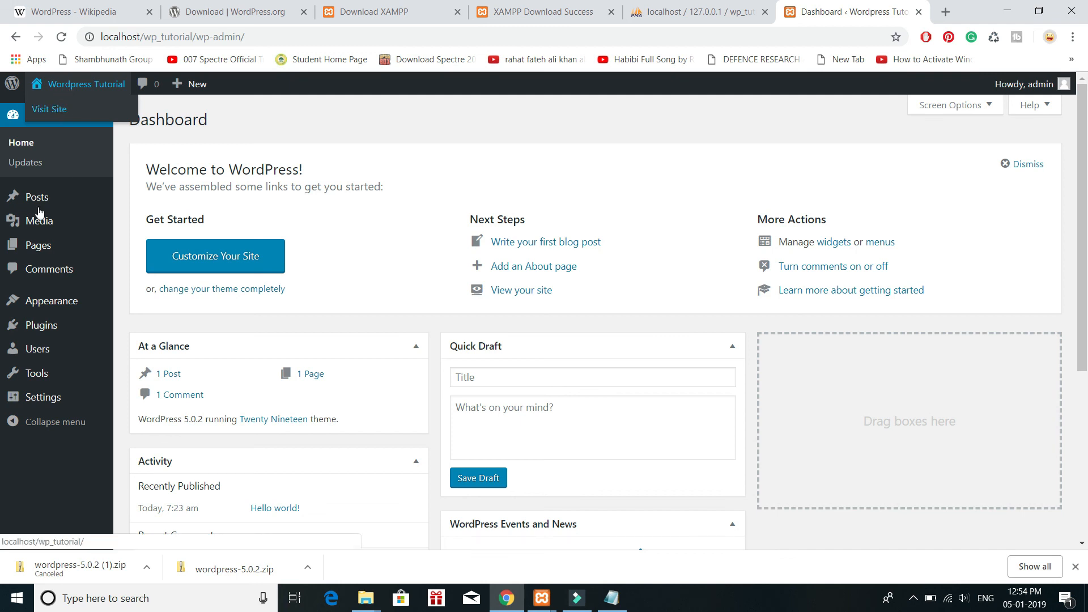
mouse_move(27, 199)
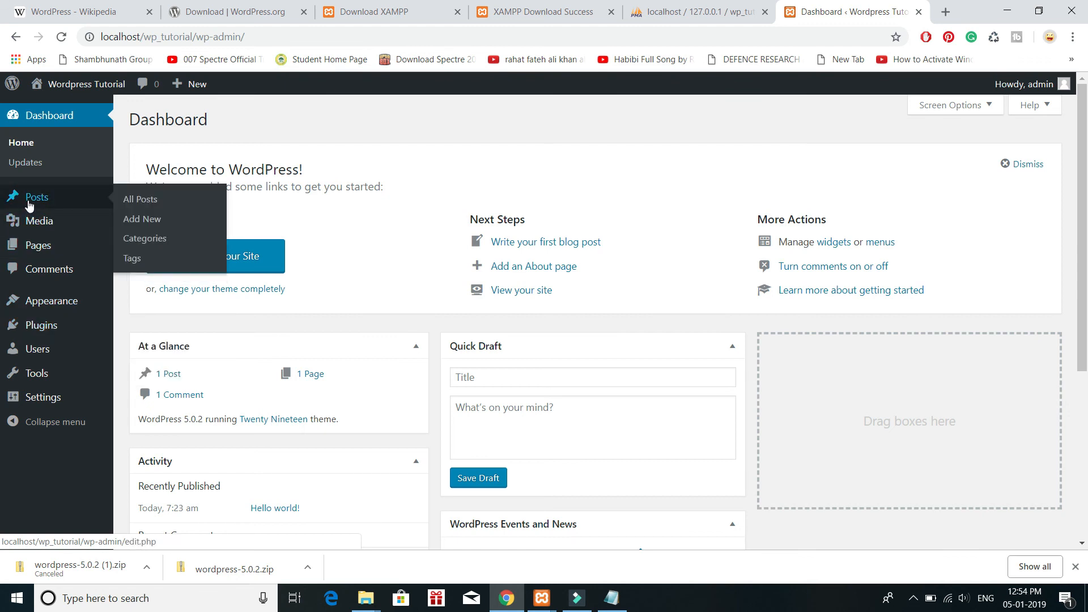
mouse_move(70, 347)
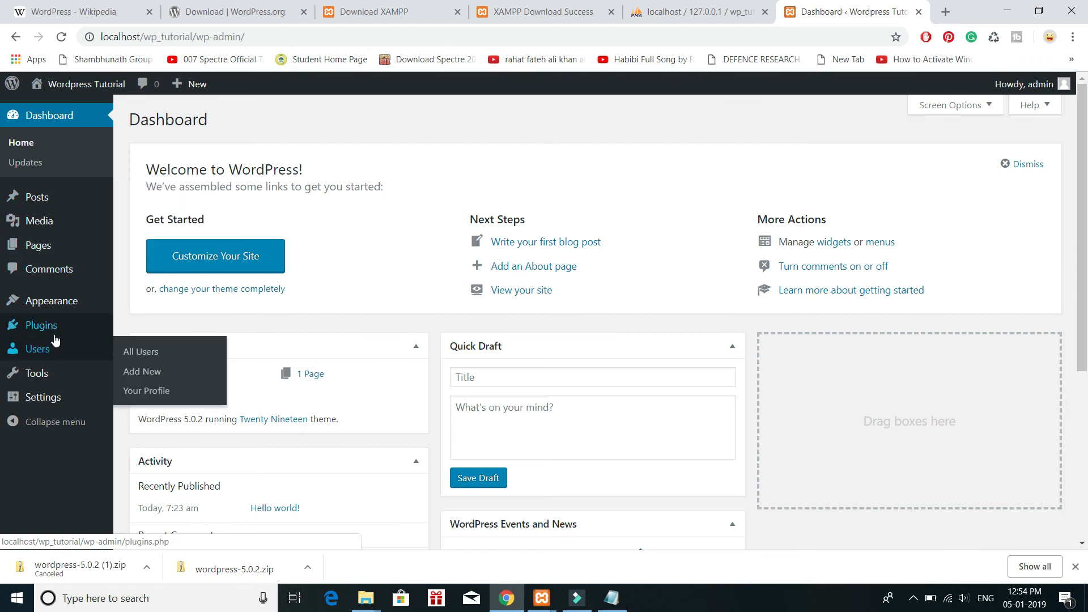